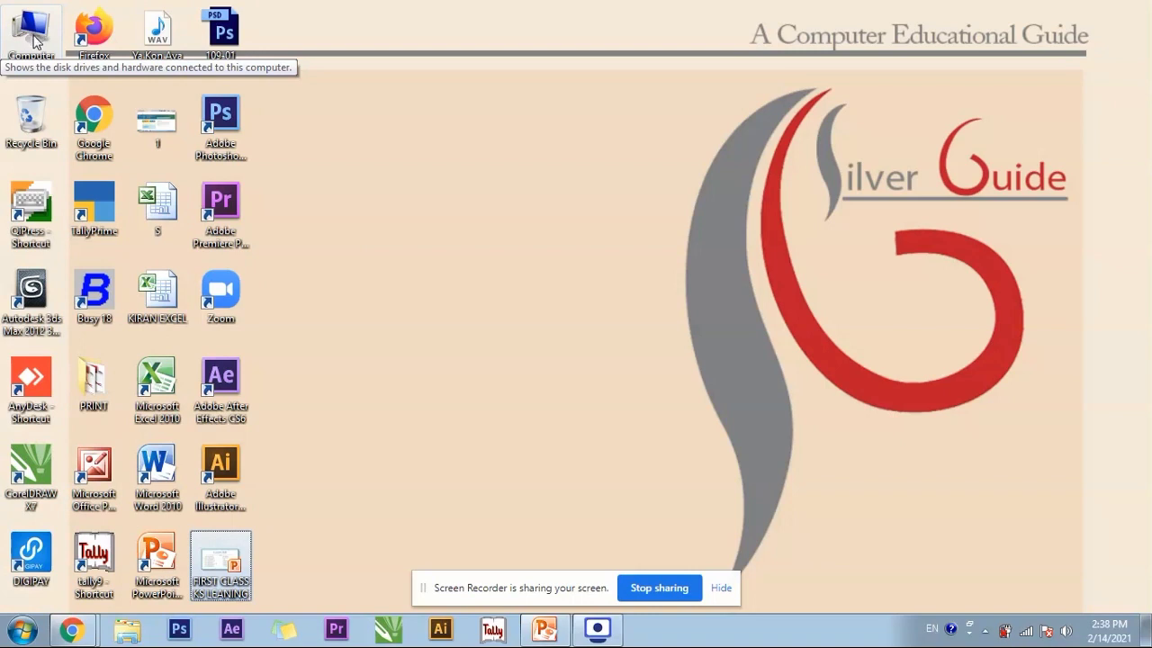
pyautogui.rightClick(36, 41)
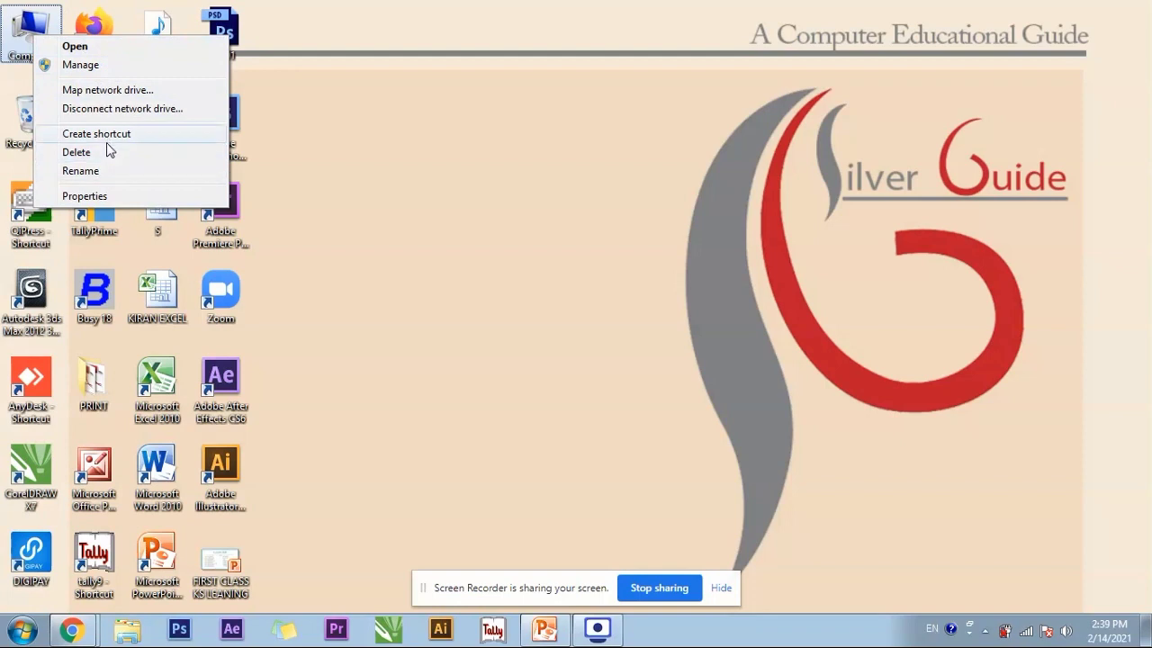
pyautogui.click(76, 47)
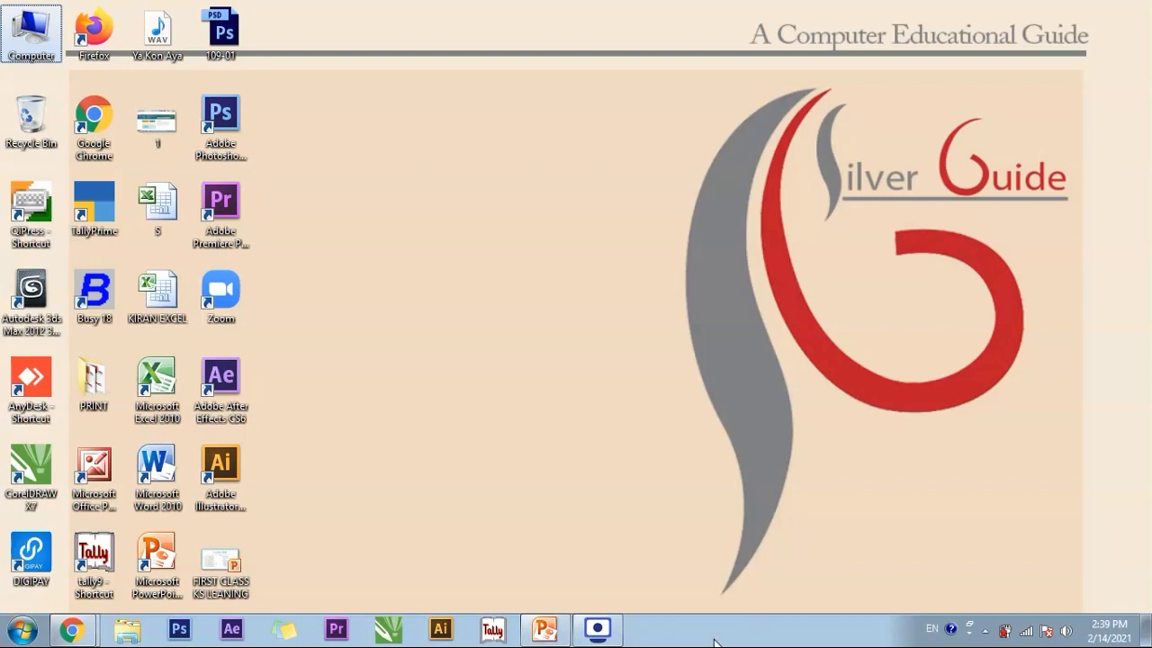
# - Launch Paint from the Accessories group of installed programs
pyautogui.click(23, 632)
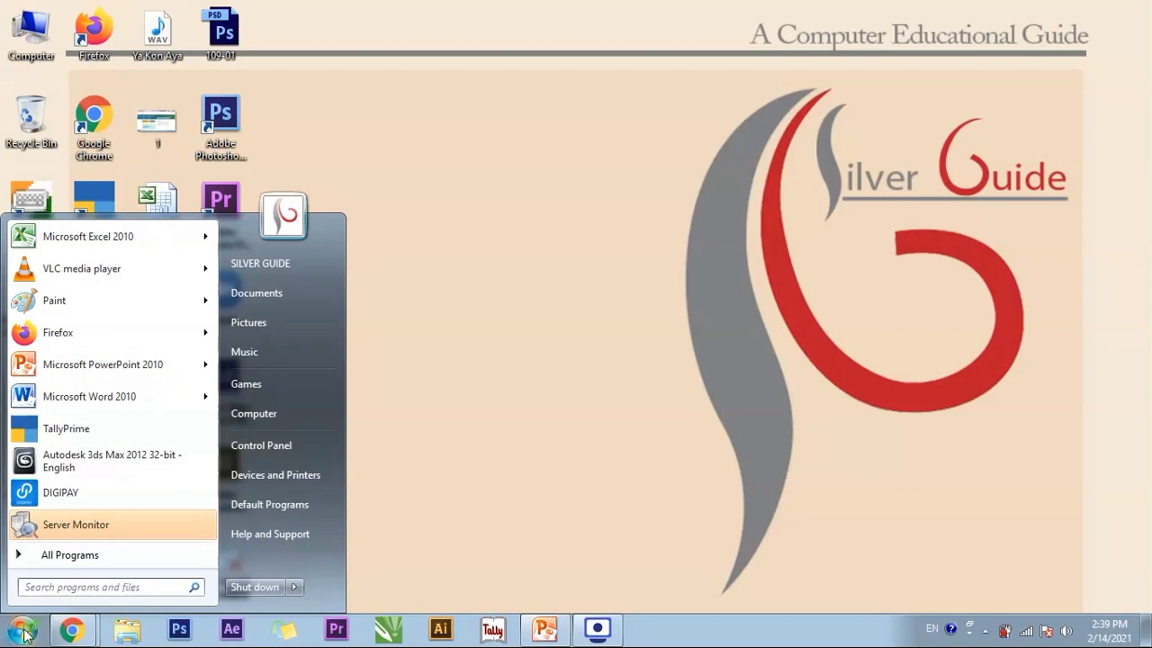
pyautogui.click(70, 559)
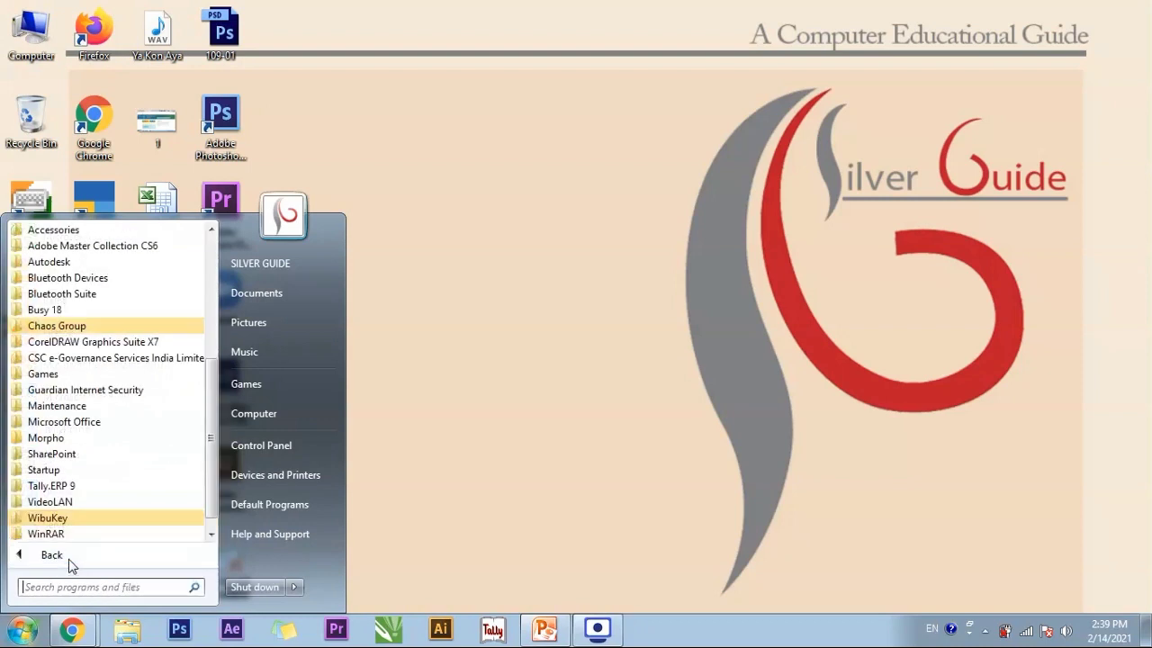
pyautogui.click(53, 230)
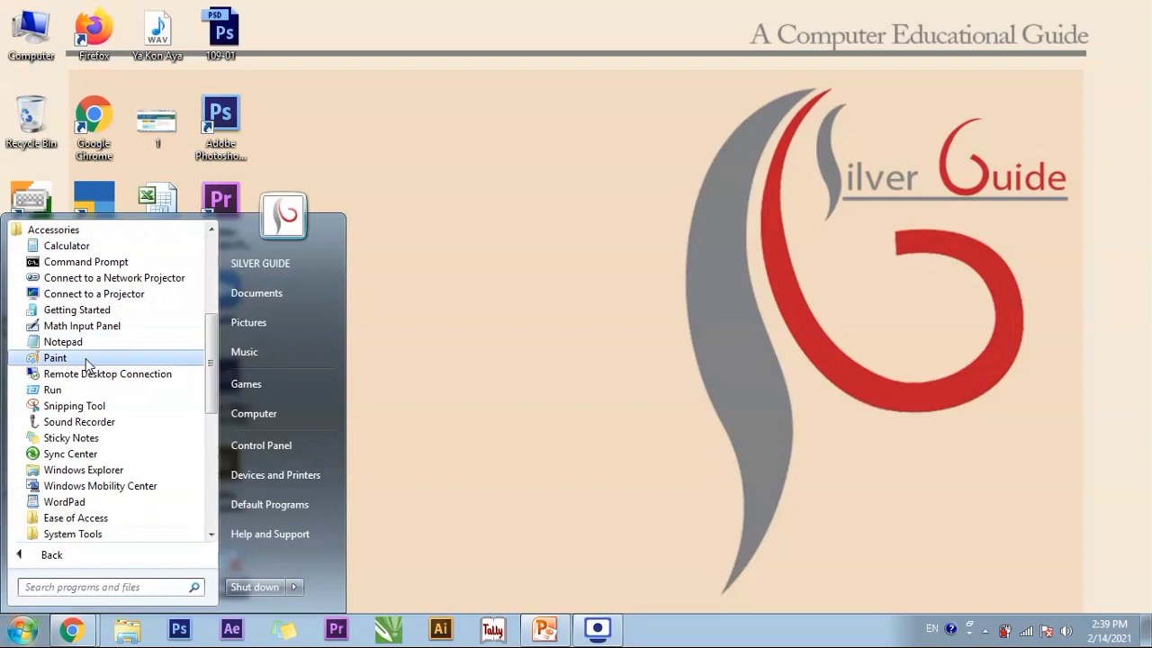
pyautogui.click(55, 357)
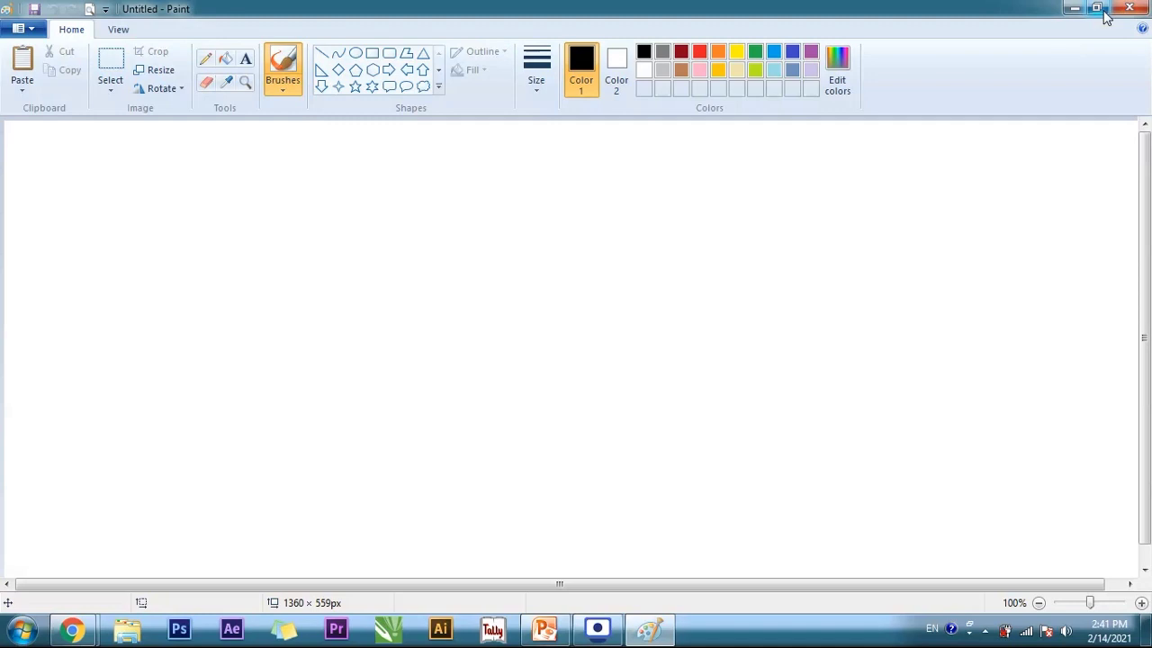
# - Restore the Paint window to its smaller size and maximize it again
pyautogui.click(1100, 11)
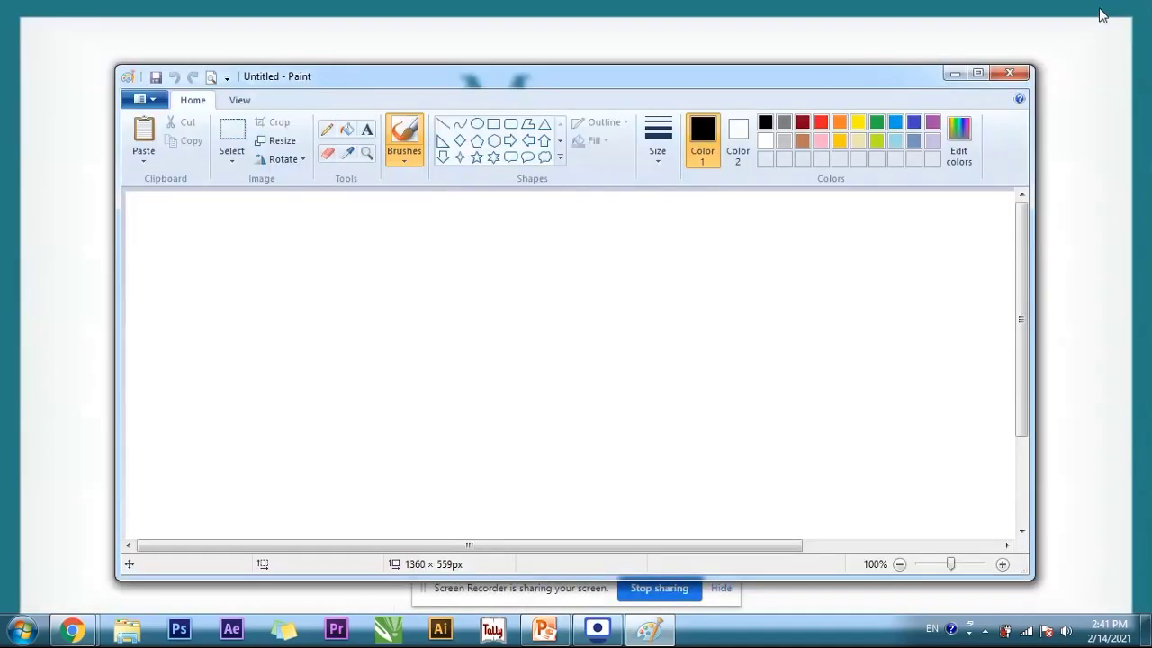
pyautogui.click(978, 74)
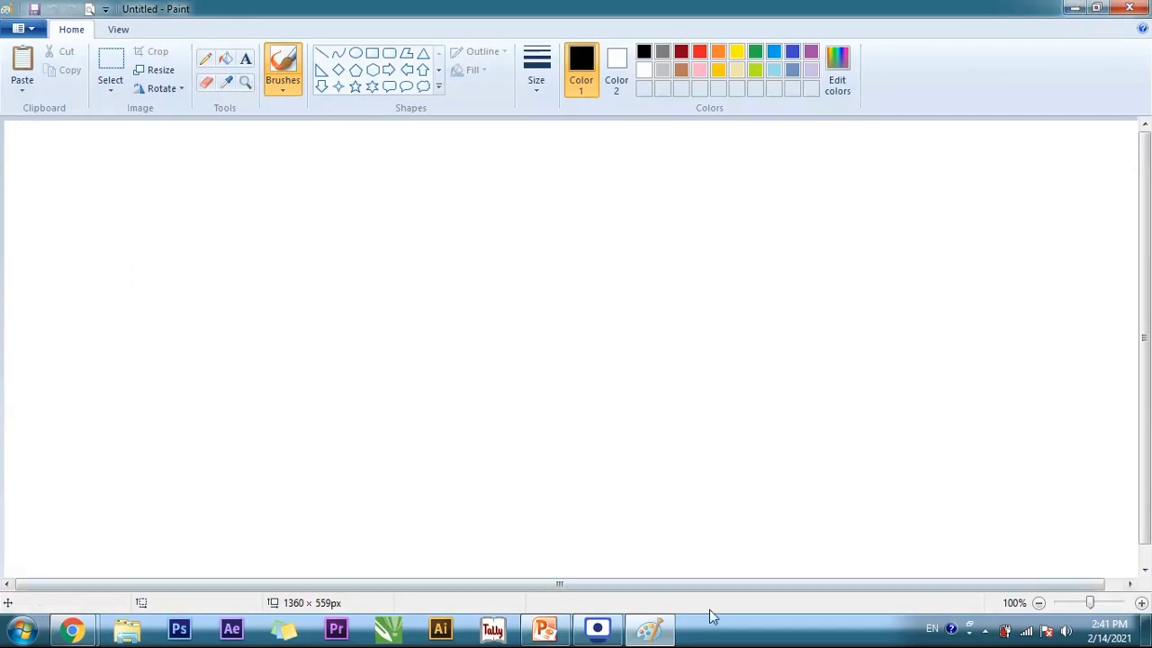
pyautogui.moveTo(648, 637)
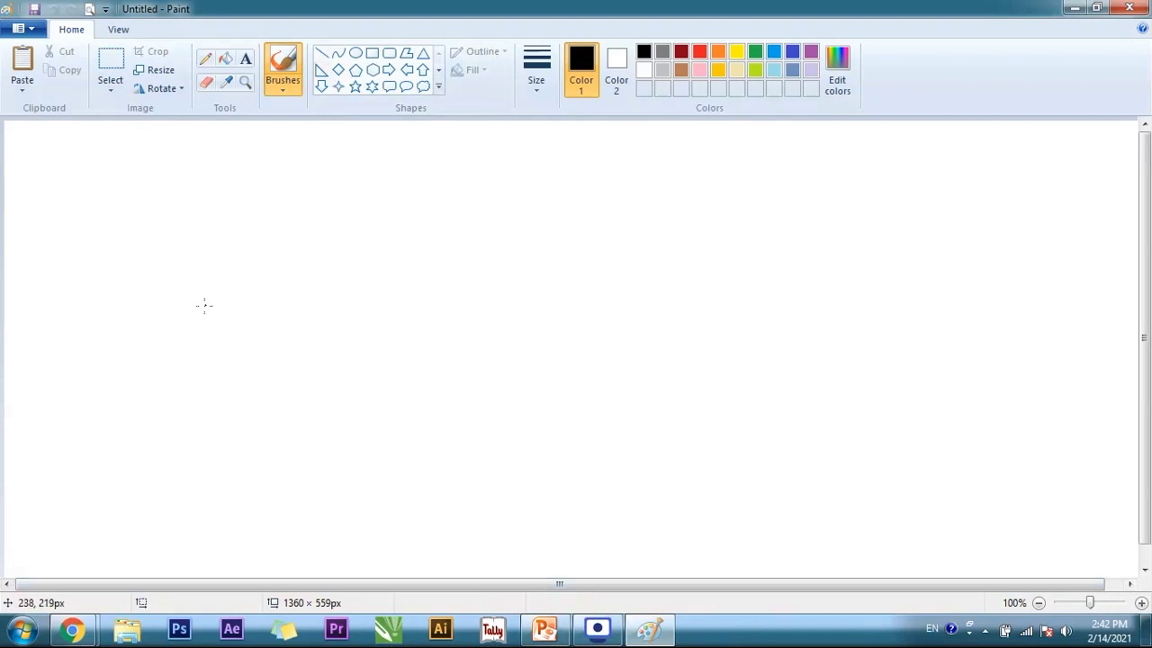
# - Draw five freehand black lines across the canvas with the Pencil tool: one bent, three roughly horizontal or slanted, one near-vertical
pyautogui.click(206, 60)
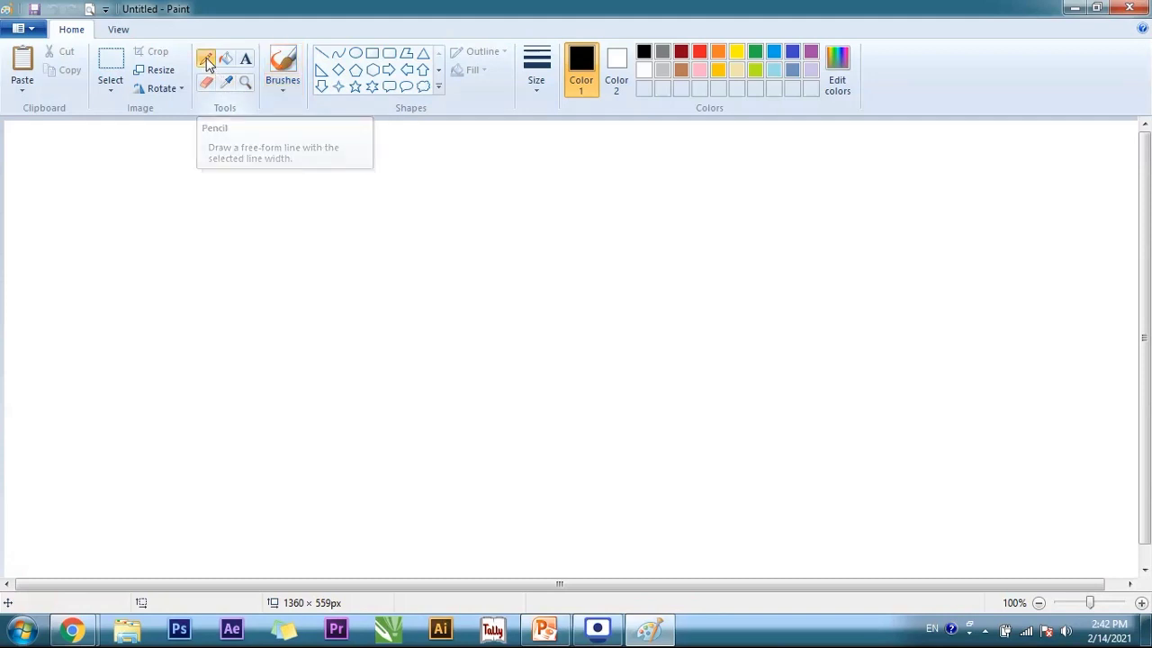
pyautogui.moveTo(152, 441)
pyautogui.mouseDown()
pyautogui.moveTo(124, 391)
pyautogui.moveTo(122, 359)
pyautogui.moveTo(140, 321)
pyautogui.moveTo(460, 235)
pyautogui.moveTo(560, 187)
pyautogui.mouseUp()
pyautogui.moveTo(258, 364)
pyautogui.mouseDown()
pyautogui.moveTo(519, 298)
pyautogui.moveTo(604, 245)
pyautogui.mouseUp()
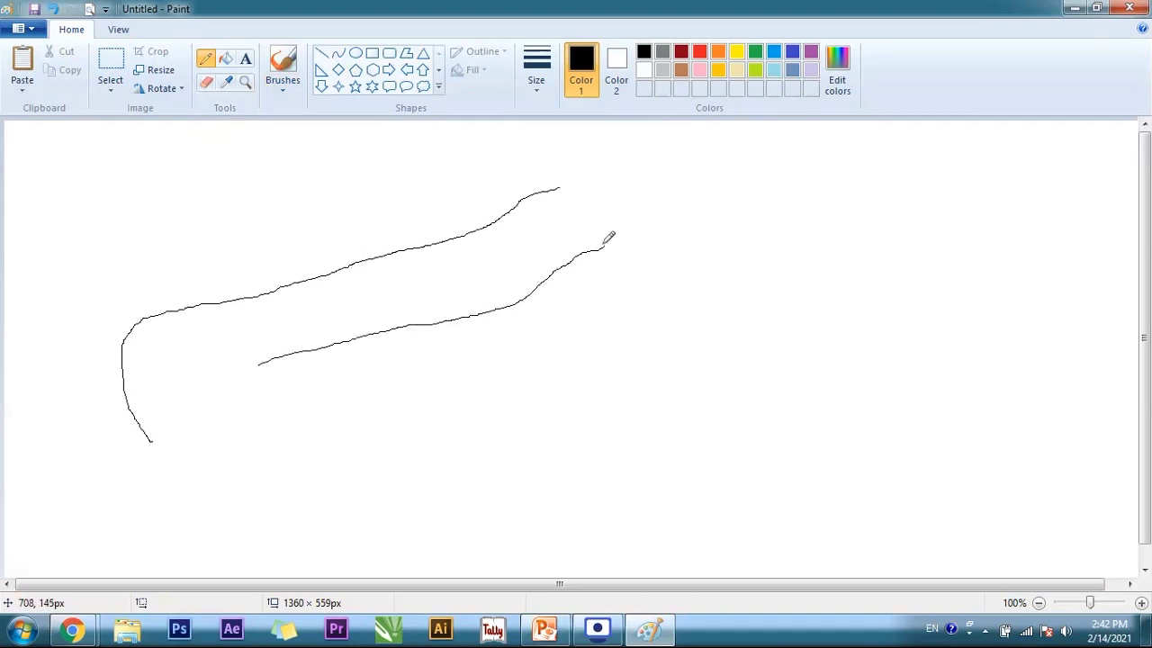
pyautogui.moveTo(294, 403); pyautogui.dragTo(527, 363)
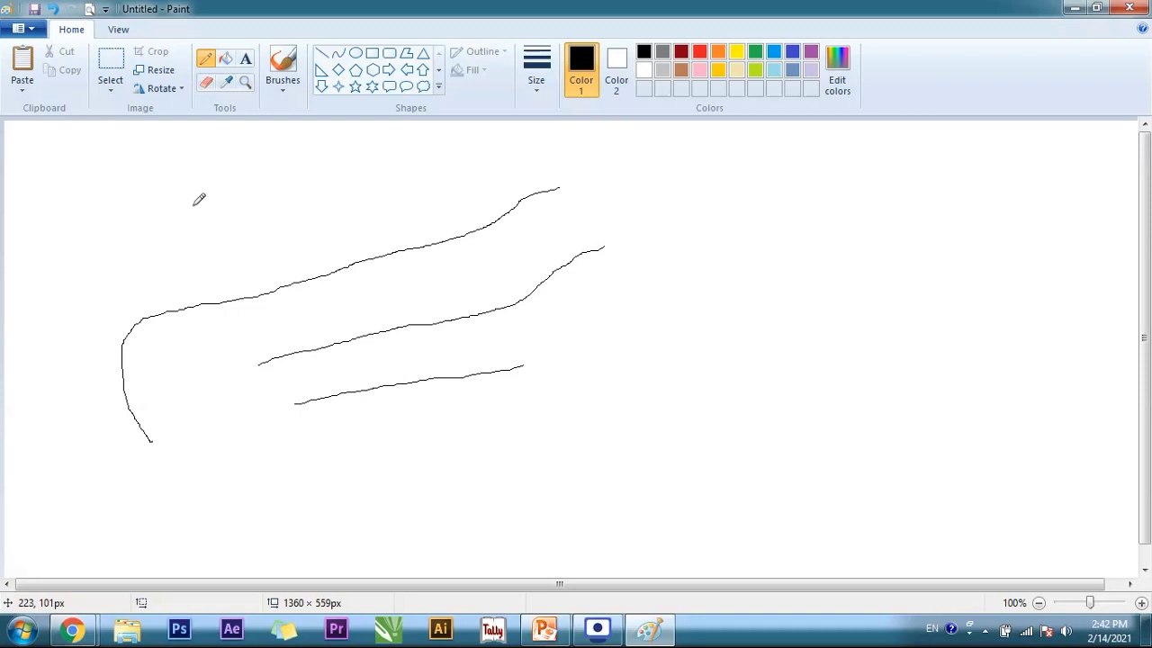
pyautogui.moveTo(198, 190); pyautogui.dragTo(571, 179)
pyautogui.moveTo(678, 148); pyautogui.dragTo(635, 446)
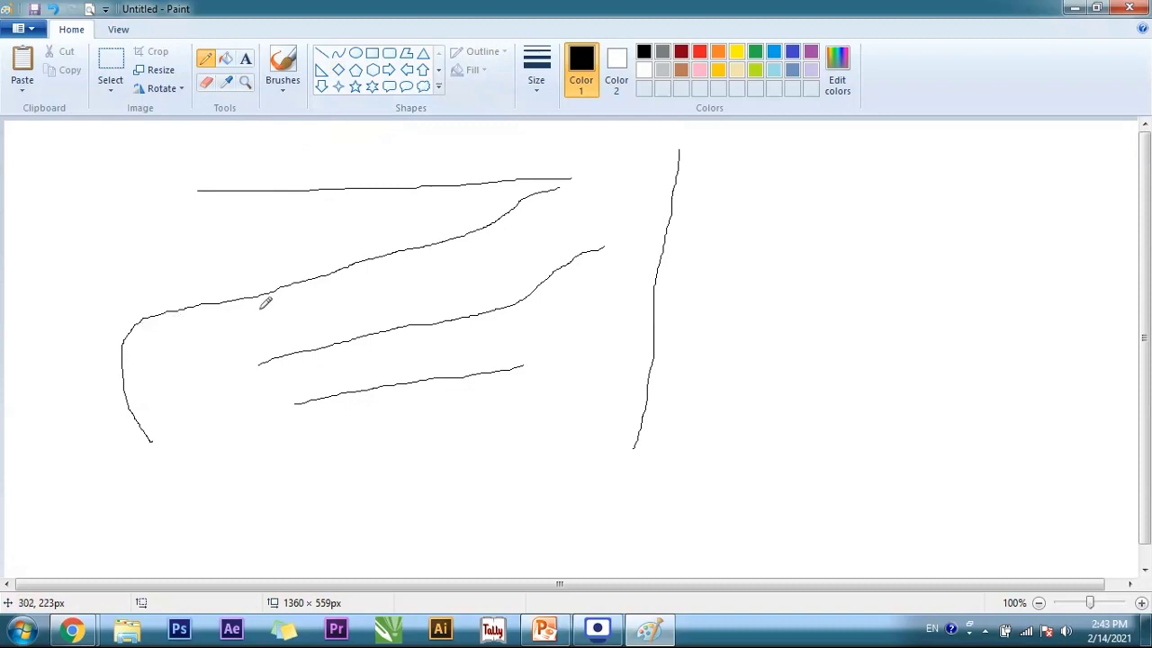
# - Enlarge the Eraser and wipe out the topmost line and the long bent line below it
pyautogui.click(207, 83)
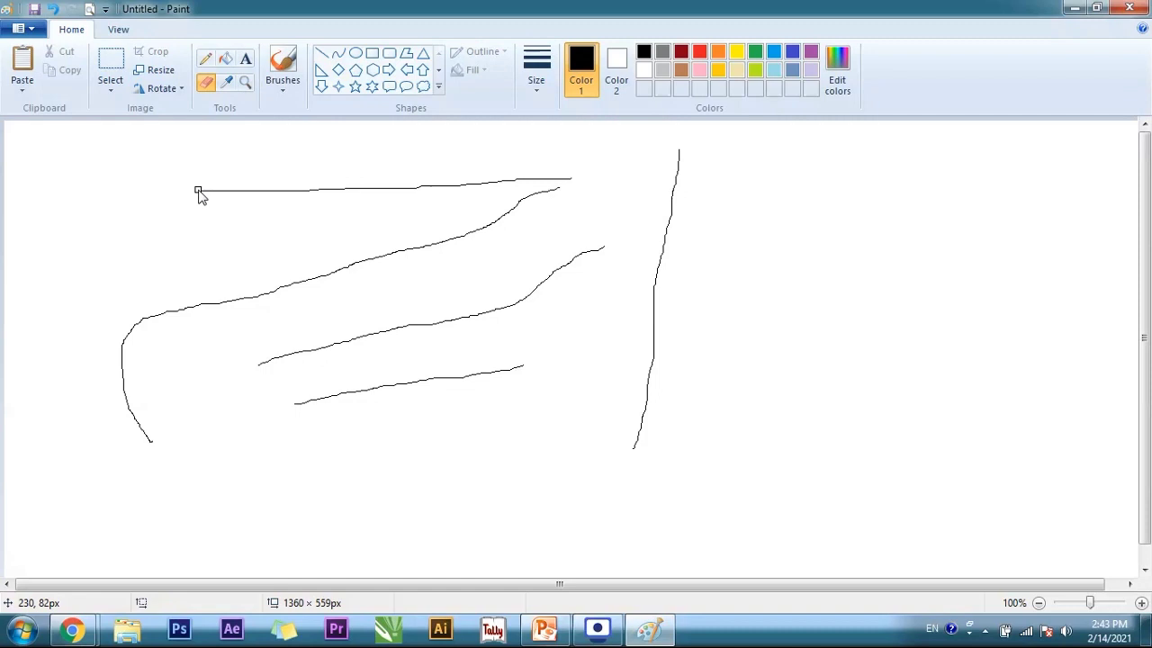
pyautogui.hotkey('ctrl', '+')
pyautogui.hotkey('ctrl', '+')
pyautogui.hotkey('ctrl', '+')
pyautogui.hotkey('ctrl', '+')
pyautogui.hotkey('ctrl', '+')
pyautogui.hotkey('ctrl', '+')
pyautogui.hotkey('ctrl', '+')
pyautogui.hotkey('ctrl', '+')
pyautogui.moveTo(201, 196)
pyautogui.mouseDown()
pyautogui.moveTo(503, 174)
pyautogui.moveTo(581, 185)
pyautogui.moveTo(435, 219)
pyautogui.moveTo(309, 277)
pyautogui.moveTo(133, 331)
pyautogui.moveTo(118, 389)
pyautogui.moveTo(154, 466)
pyautogui.mouseUp()
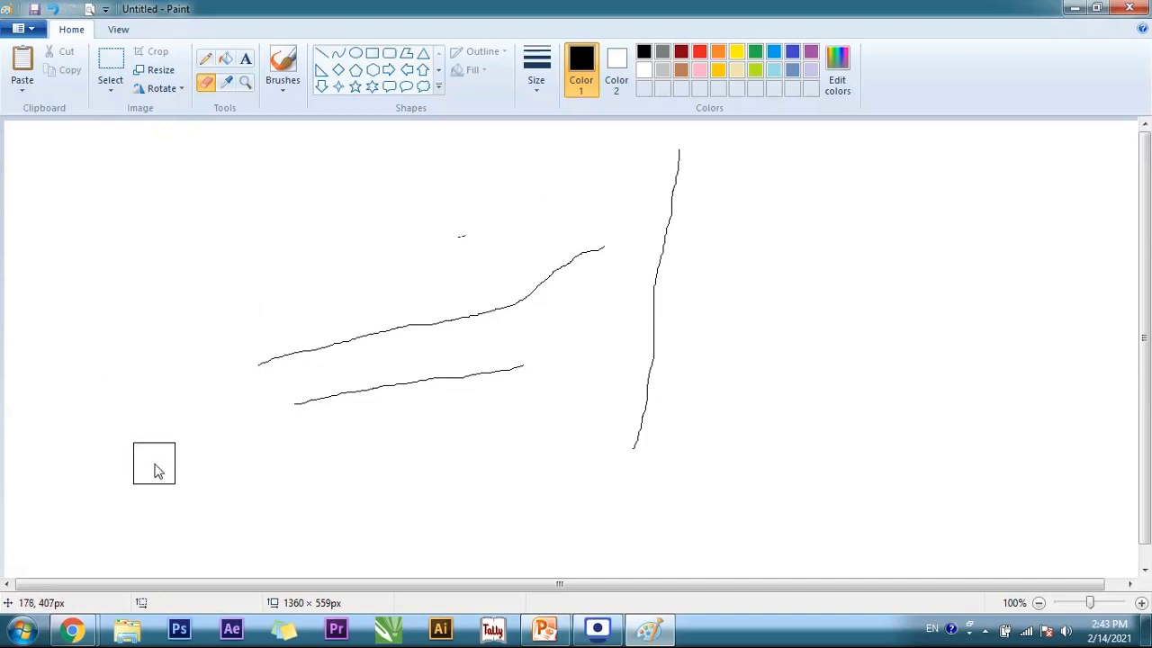
# - Shrink the Eraser, enlarge it again, and erase all the remaining pencil lines from the canvas
pyautogui.hotkey('ctrl', '-')
pyautogui.hotkey('ctrl', '-')
pyautogui.hotkey('ctrl', '-')
pyautogui.hotkey('ctrl', '-')
pyautogui.hotkey('ctrl', '-')
pyautogui.hotkey('ctrl', '-')
pyautogui.hotkey('ctrl', '-')
pyautogui.hotkey('ctrl', '-')
pyautogui.hotkey('ctrl', '+')
pyautogui.hotkey('ctrl', '+')
pyautogui.hotkey('ctrl', '+')
pyautogui.hotkey('ctrl', '+')
pyautogui.hotkey('ctrl', '+')
pyautogui.hotkey('ctrl', '+')
pyautogui.hotkey('ctrl', '+')
pyautogui.hotkey('ctrl', '+')
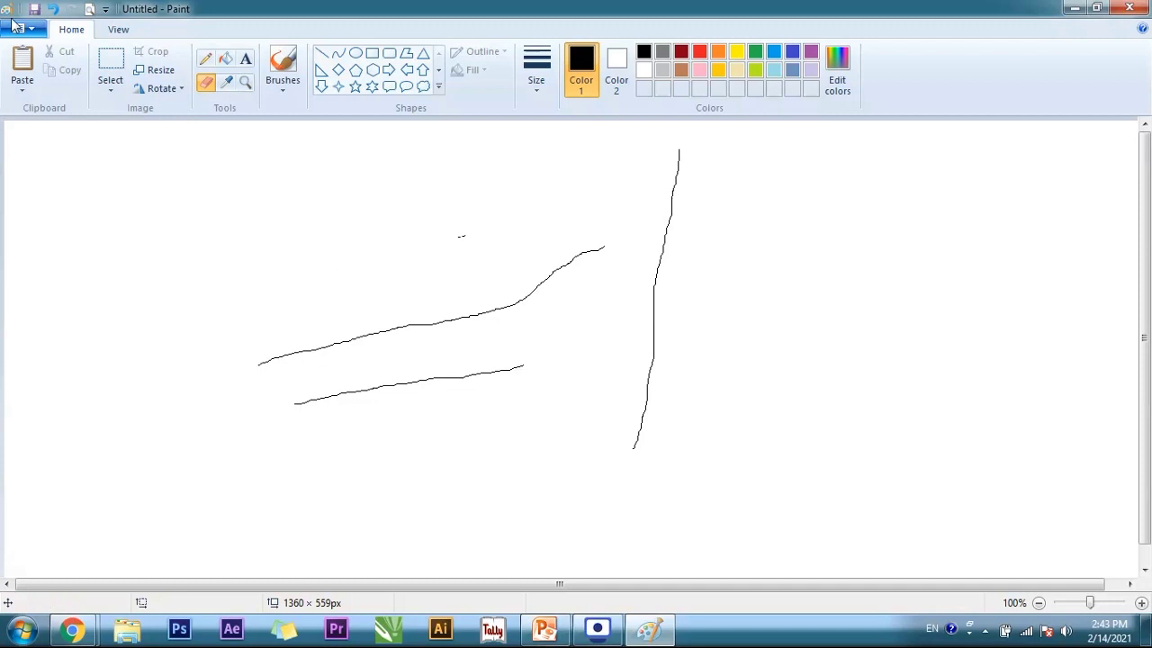
pyautogui.moveTo(232, 376)
pyautogui.mouseDown()
pyautogui.moveTo(499, 313)
pyautogui.moveTo(568, 262)
pyautogui.moveTo(616, 252)
pyautogui.moveTo(490, 240)
pyautogui.moveTo(304, 285)
pyautogui.moveTo(233, 435)
pyautogui.moveTo(320, 402)
pyautogui.moveTo(564, 381)
pyautogui.moveTo(675, 156)
pyautogui.moveTo(687, 210)
pyautogui.moveTo(680, 341)
pyautogui.moveTo(627, 466)
pyautogui.moveTo(635, 270)
pyautogui.moveTo(640, 351)
pyautogui.mouseUp()
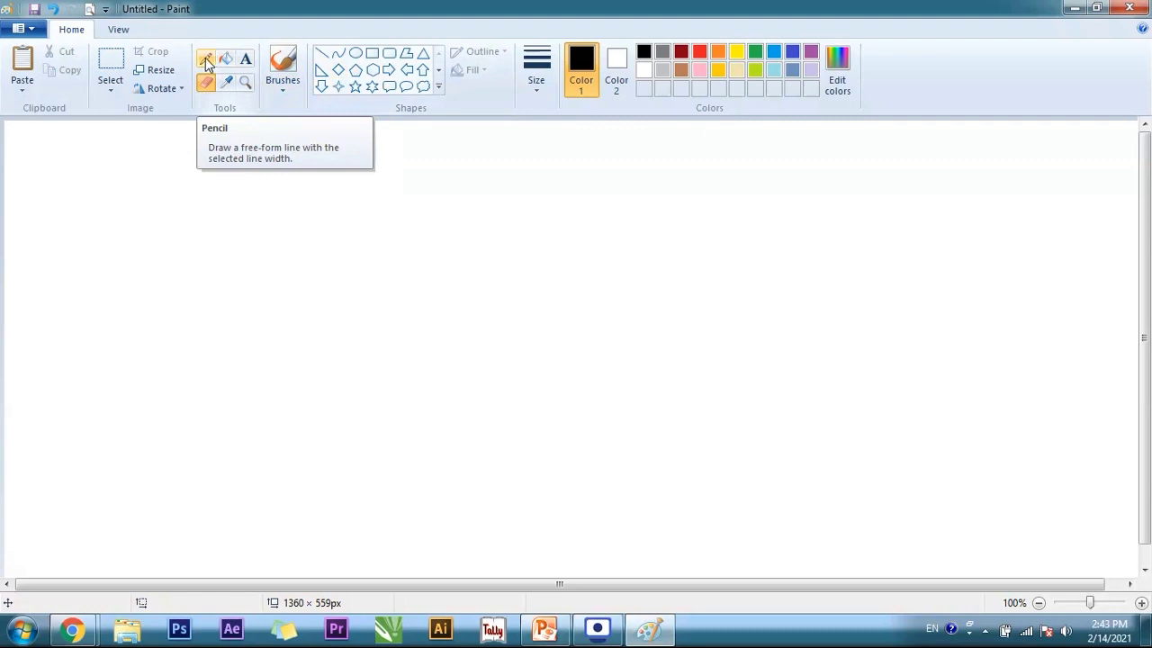
# - Draw a large six-point star with a black outline and place it at the upper left of the canvas
pyautogui.click(372, 86)
pyautogui.moveTo(83, 173); pyautogui.dragTo(404, 497)
pyautogui.moveTo(253, 335); pyautogui.dragTo(182, 290)
pyautogui.click(441, 257)
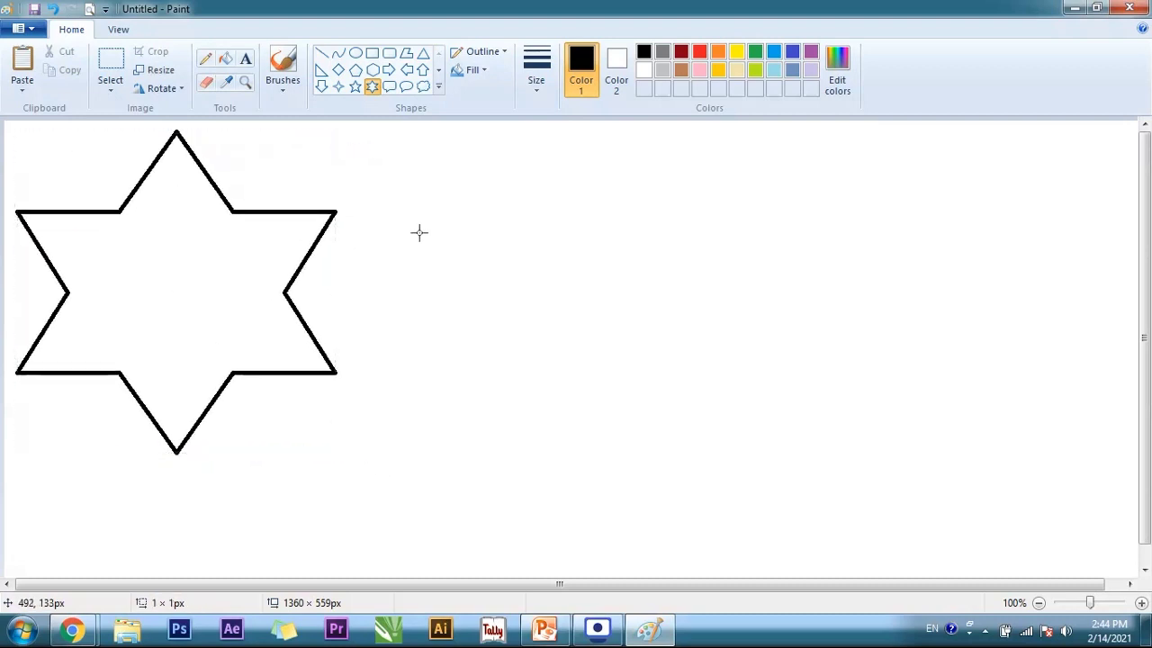
# - Draw a rectangle about 308 × 312 px beside the star and a large right arrow beside the rectangle
pyautogui.click(373, 57)
pyautogui.moveTo(381, 148); pyautogui.dragTo(641, 410)
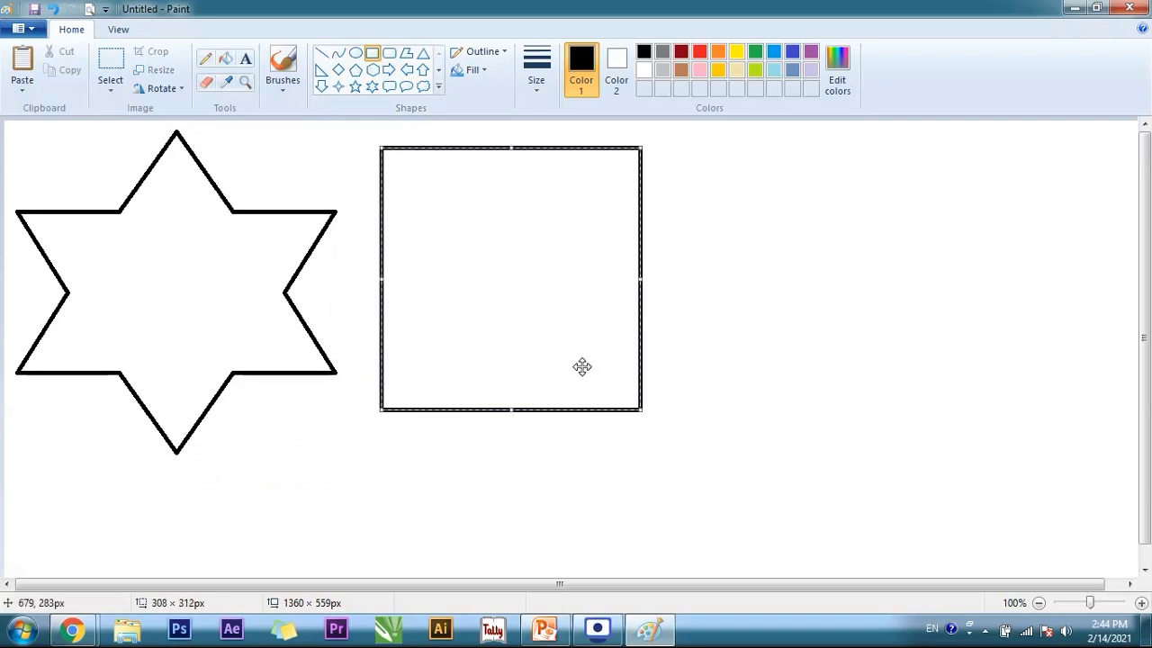
pyautogui.click(388, 72)
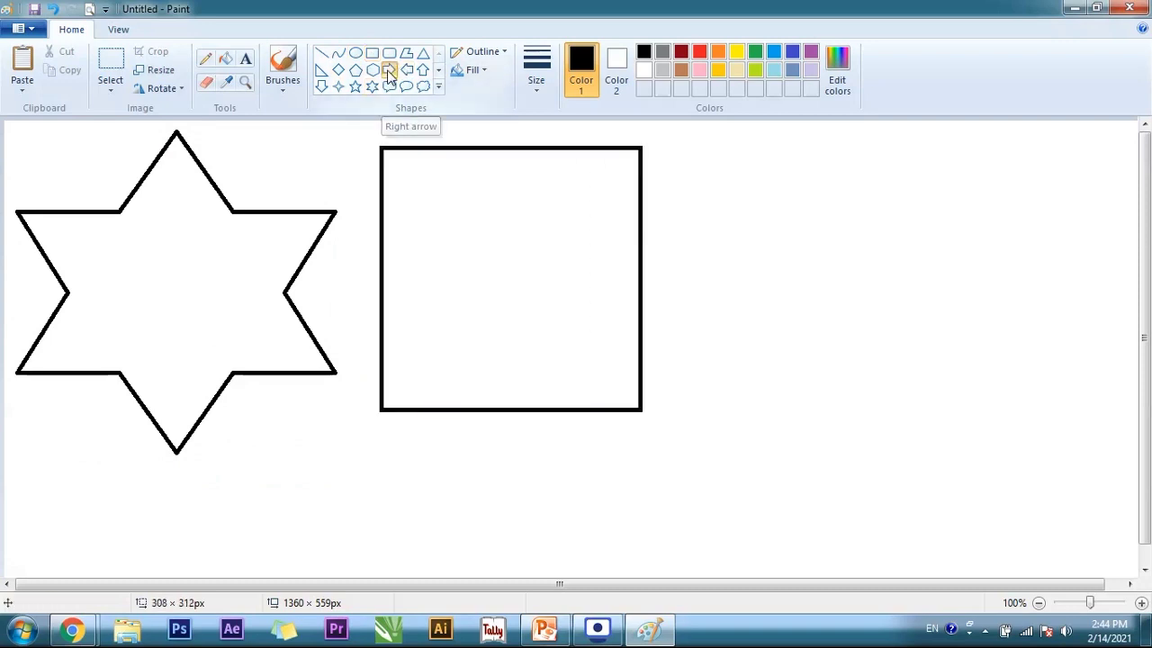
pyautogui.moveTo(686, 157); pyautogui.dragTo(1093, 459)
pyautogui.click(201, 507)
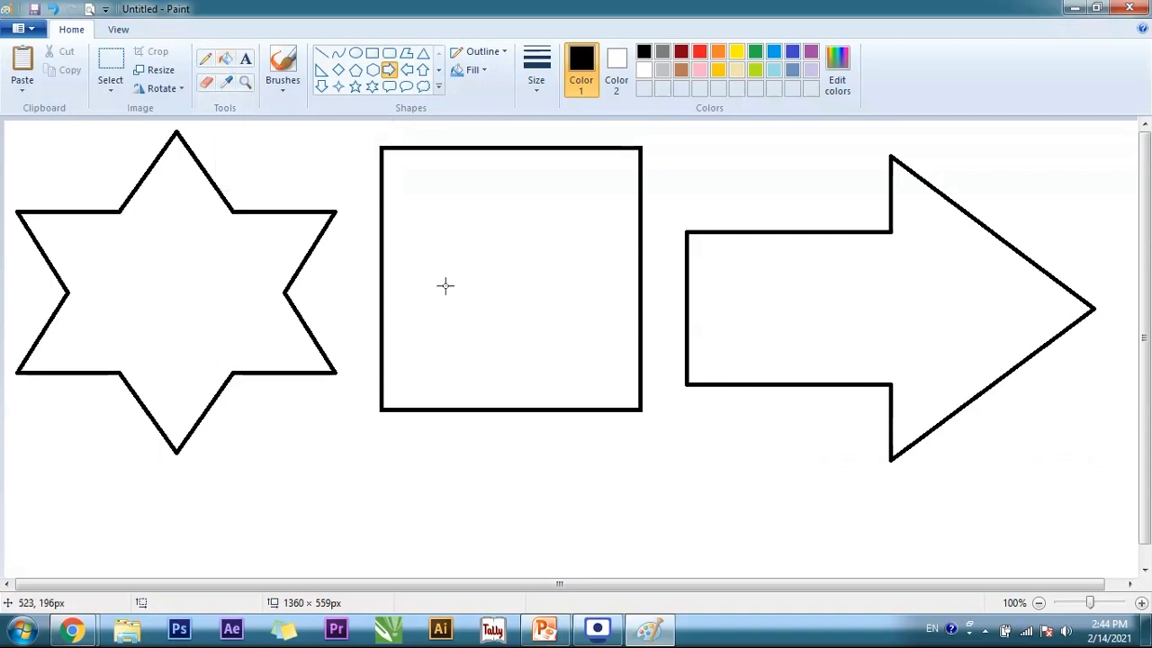
# - Fill the rectangle with green using the Fill with color tool
pyautogui.click(225, 60)
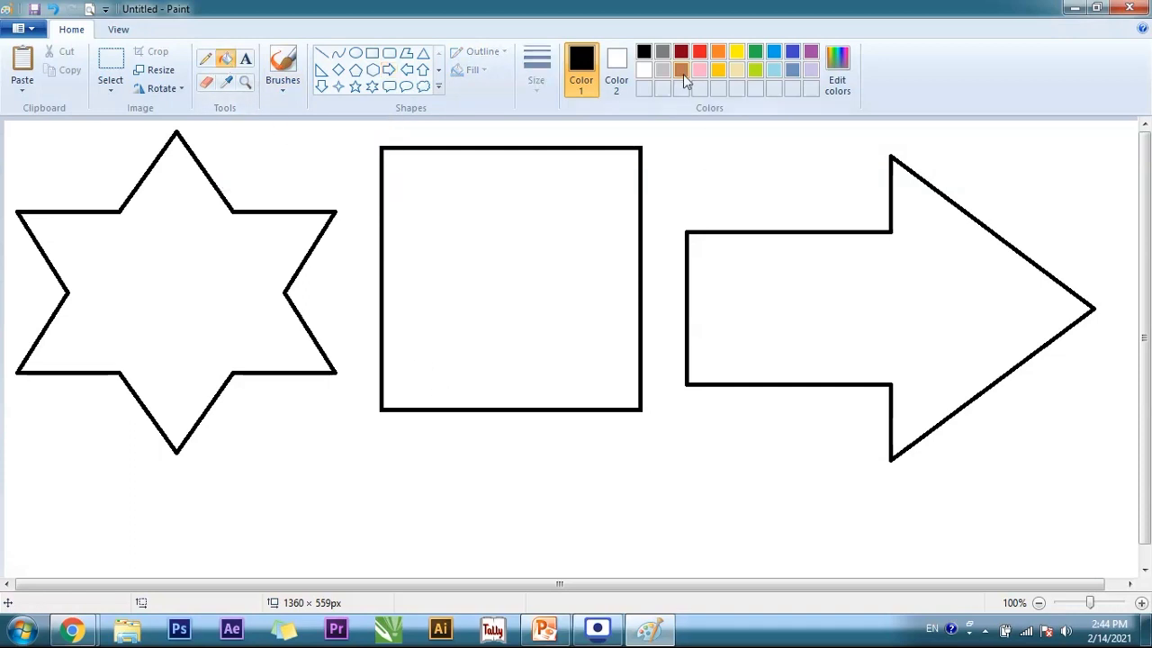
pyautogui.click(755, 52)
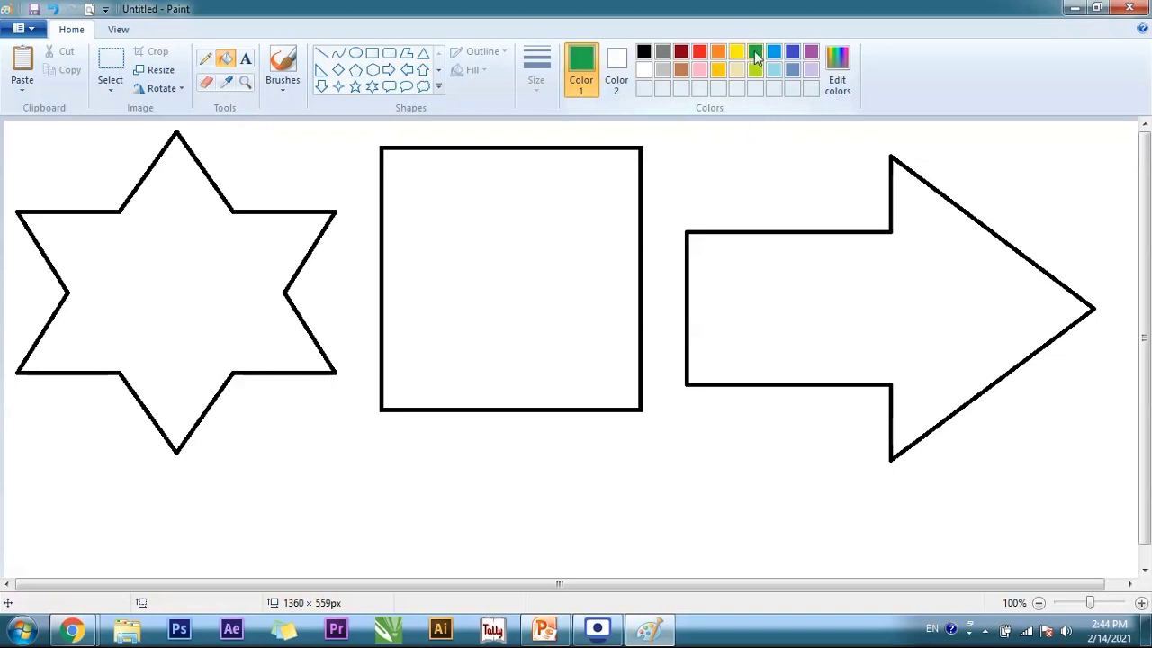
pyautogui.click(514, 332)
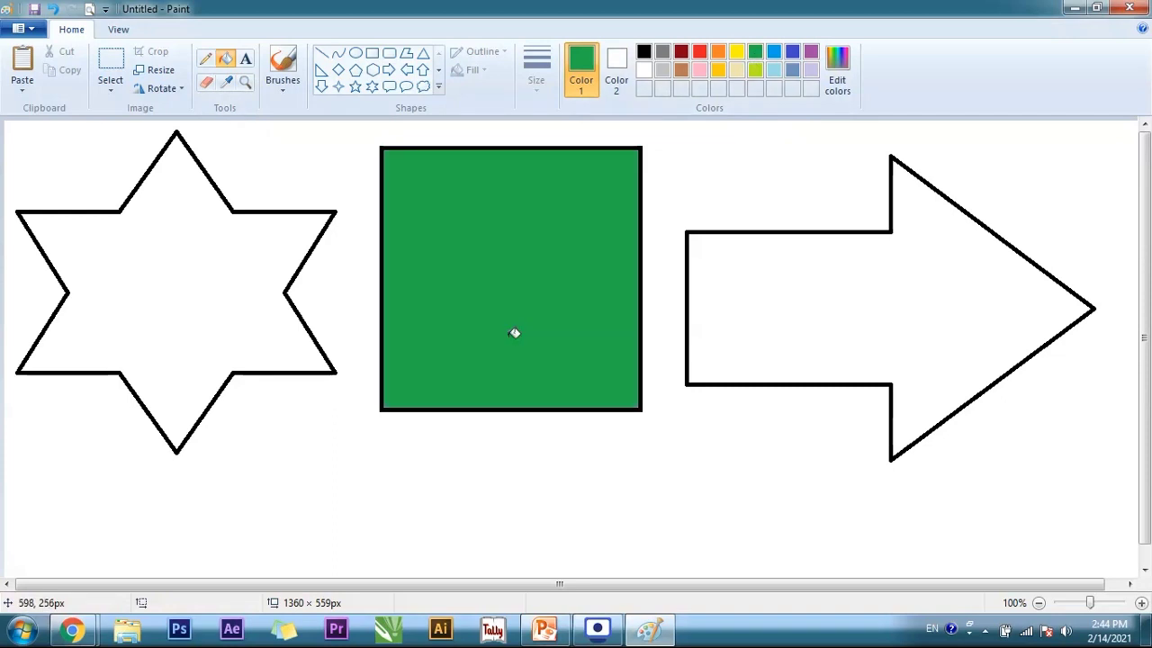
# - Fill the right arrow with red and the six-point star with yellow
pyautogui.click(701, 54)
pyautogui.click(783, 313)
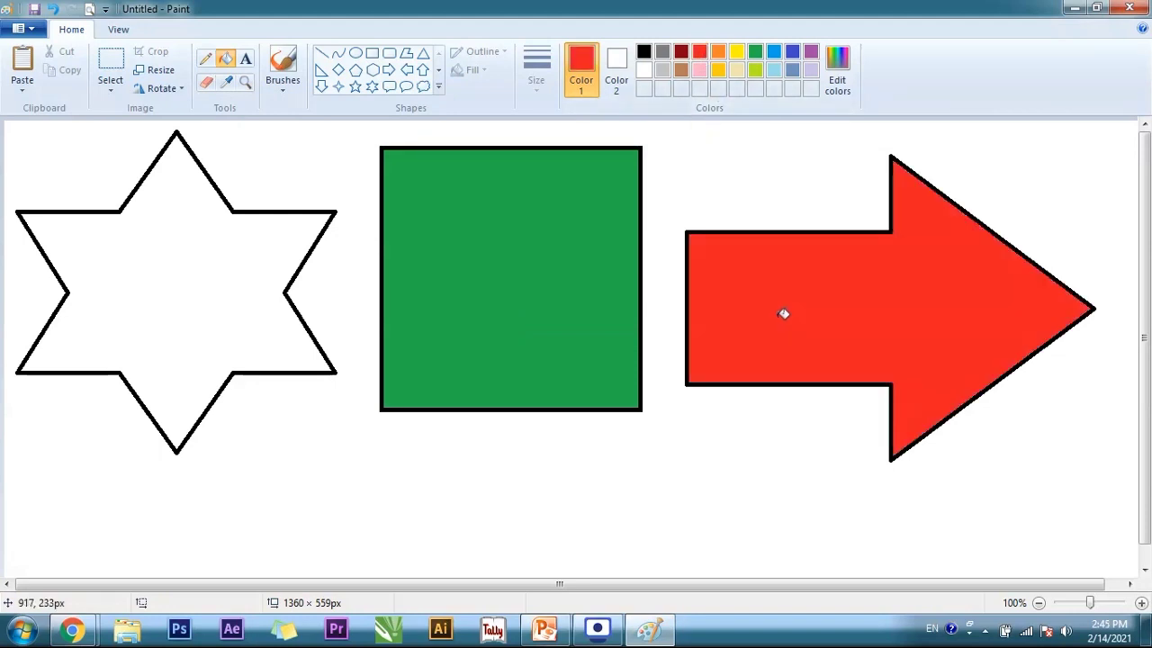
pyautogui.click(225, 249)
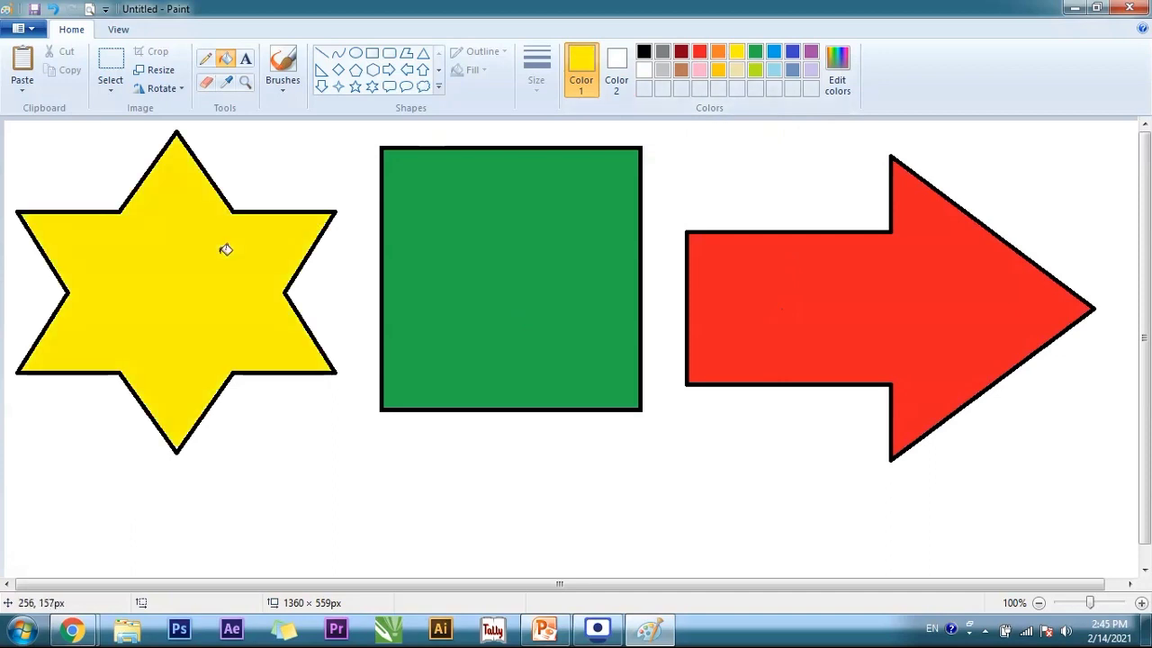
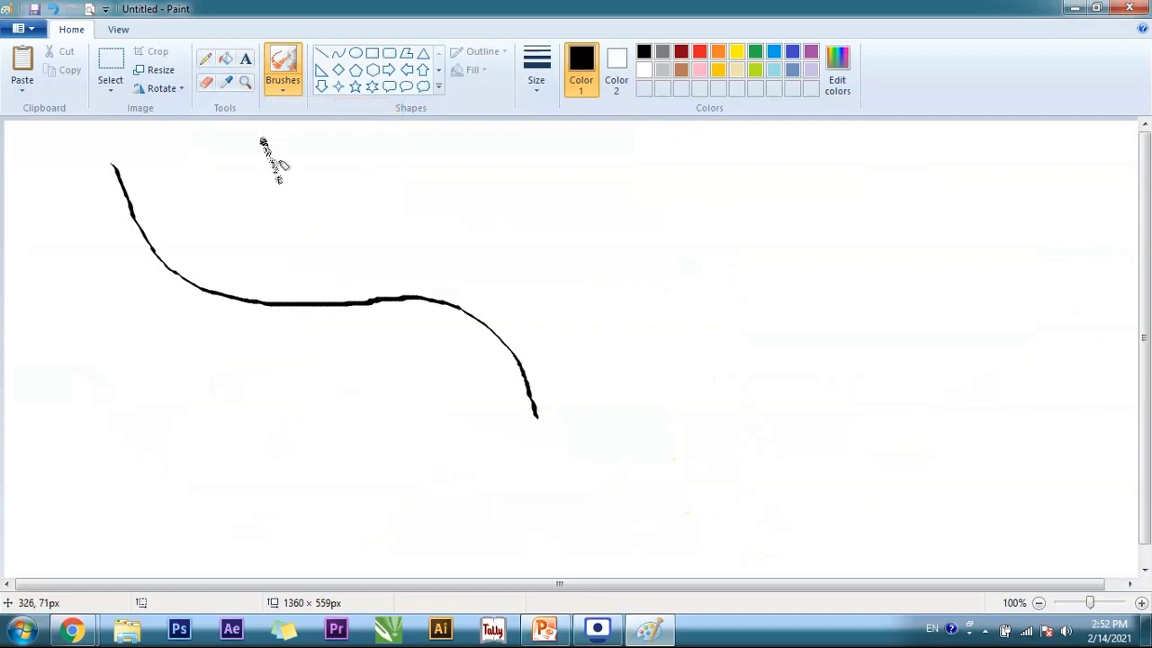
# - Paint a thick black curve with the Oil brush and a shorter one with the Crayon on the canvas's right side
pyautogui.click(295, 90)
pyautogui.click(282, 149)
pyautogui.moveTo(441, 154)
pyautogui.mouseDown()
pyautogui.moveTo(774, 235)
pyautogui.moveTo(792, 531)
pyautogui.mouseUp()
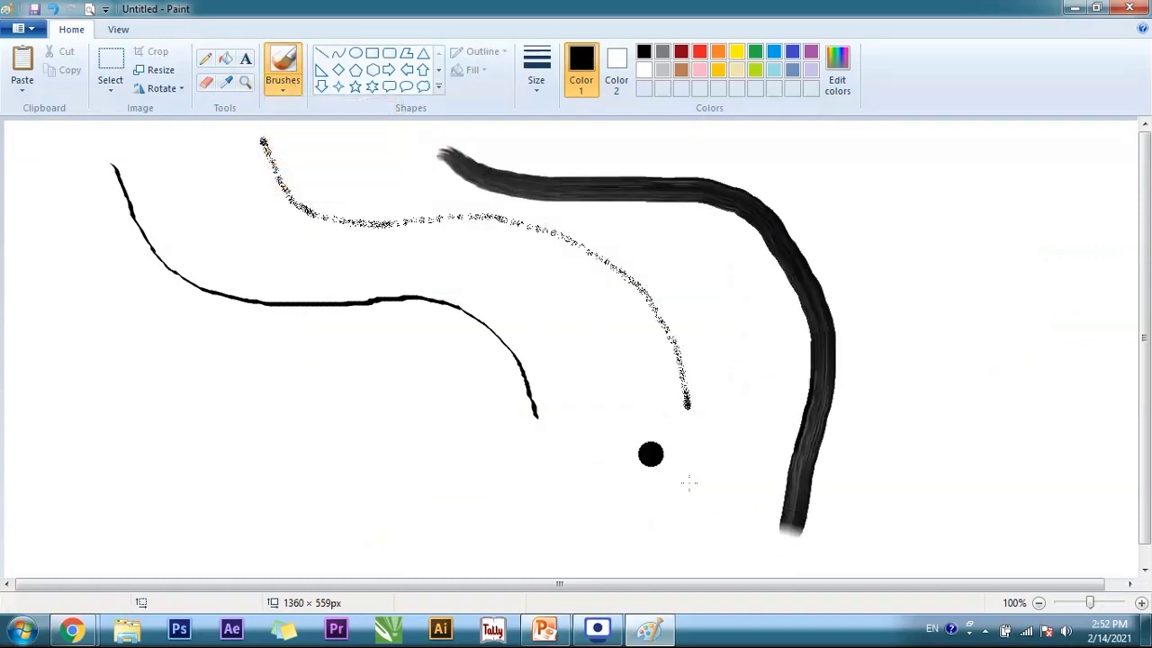
pyautogui.click(286, 88)
pyautogui.click(317, 151)
pyautogui.moveTo(709, 144)
pyautogui.mouseDown()
pyautogui.moveTo(738, 178)
pyautogui.moveTo(931, 278)
pyautogui.moveTo(881, 406)
pyautogui.moveTo(850, 435)
pyautogui.mouseUp()
# - Paint a long downward curve at the canvas's left with the Marker and a thin one beside it with the Natural pencil
pyautogui.click(294, 91)
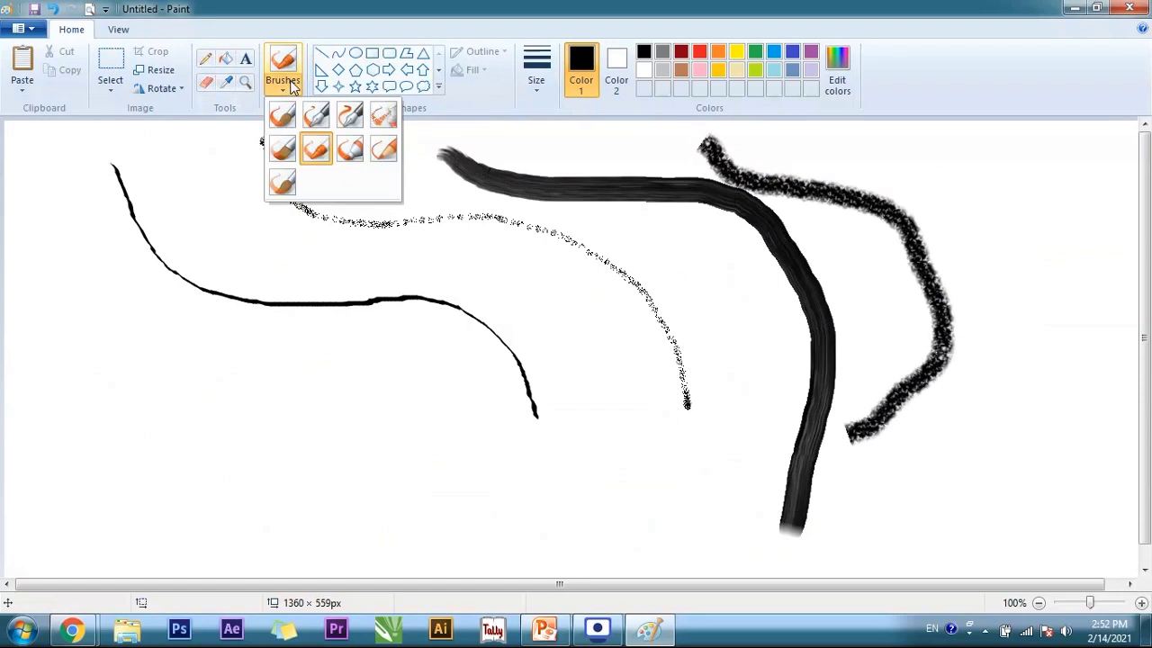
pyautogui.click(349, 152)
pyautogui.moveTo(53, 215)
pyautogui.mouseDown()
pyautogui.moveTo(106, 339)
pyautogui.moveTo(406, 473)
pyautogui.moveTo(423, 537)
pyautogui.mouseUp()
pyautogui.click(283, 91)
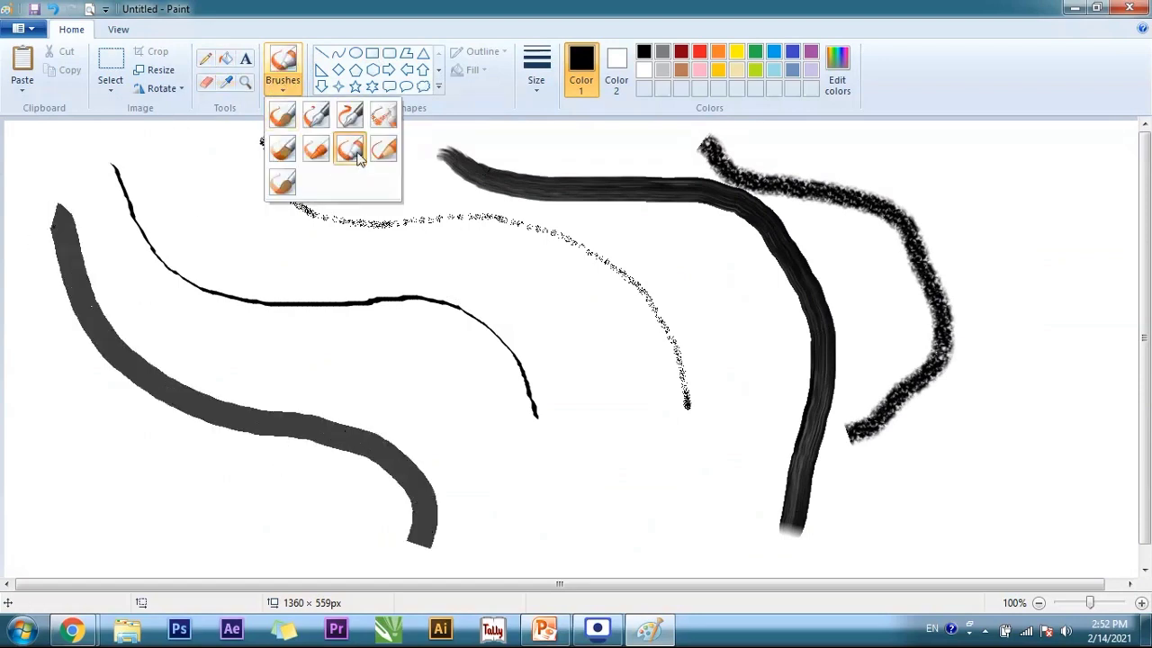
pyautogui.click(382, 149)
pyautogui.moveTo(119, 237)
pyautogui.mouseDown()
pyautogui.moveTo(187, 355)
pyautogui.moveTo(423, 417)
pyautogui.moveTo(501, 576)
pyautogui.mouseUp()
# - Paint a curved stroke with the Watercolor brush between the calligraphy and airbrush curves
pyautogui.click(283, 90)
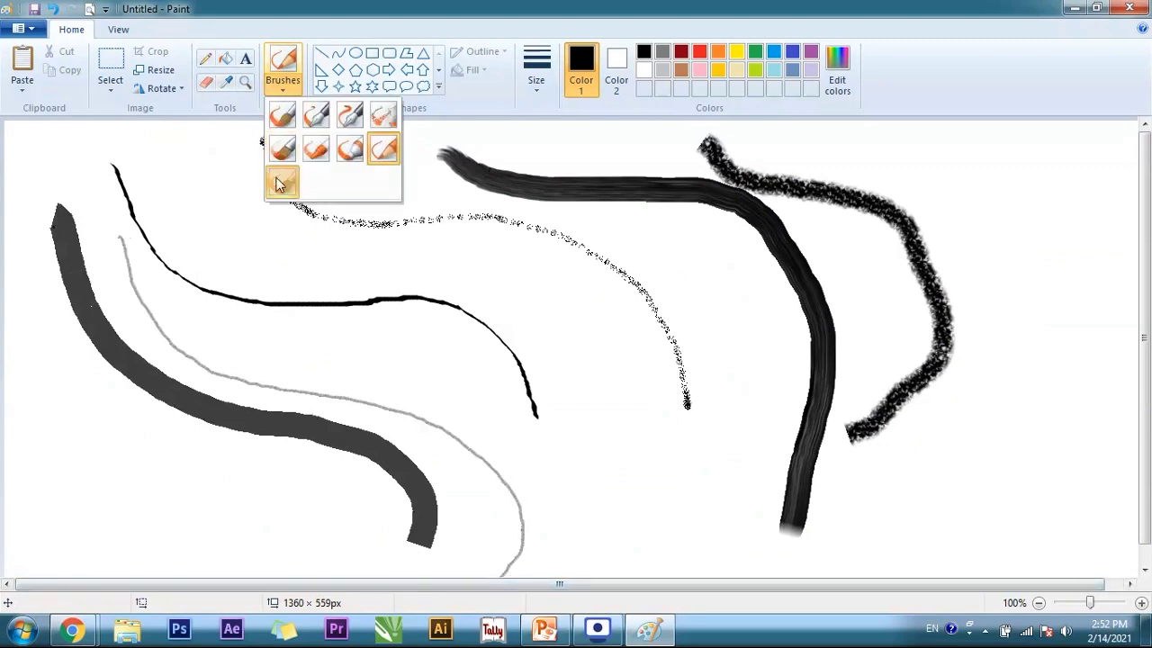
pyautogui.click(274, 154)
pyautogui.moveTo(159, 171)
pyautogui.mouseDown()
pyautogui.moveTo(301, 260)
pyautogui.moveTo(595, 363)
pyautogui.moveTo(599, 471)
pyautogui.mouseUp()
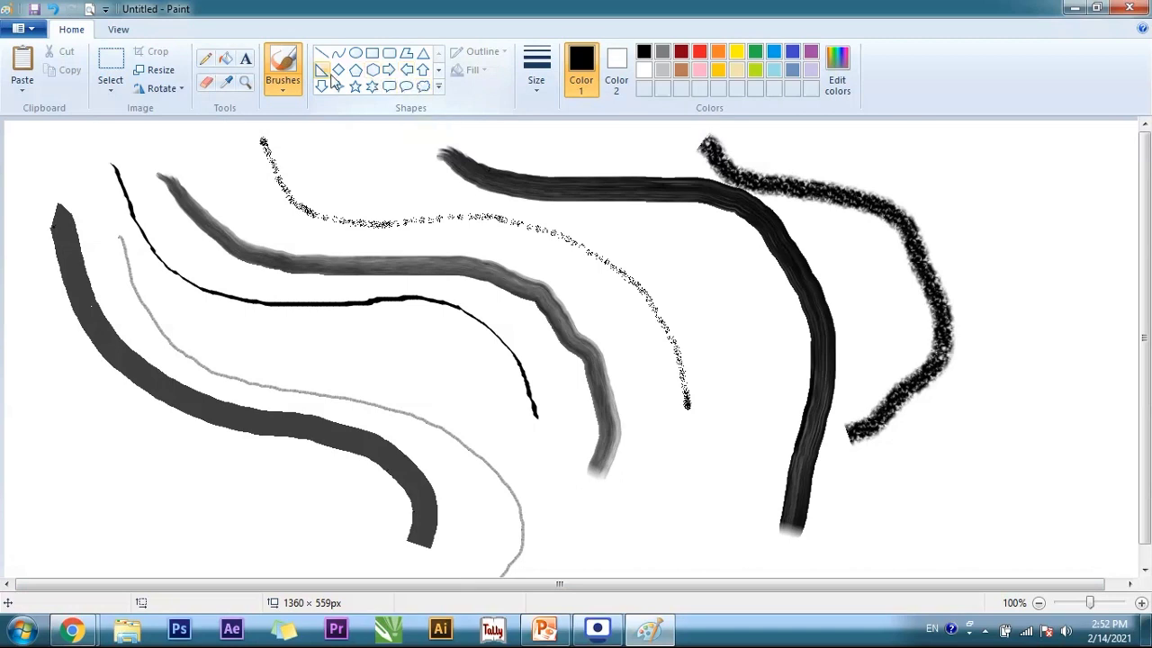
# - Draw a hexagon about 386 × 353 px over the right-hand strokes and a rounded rectangular callout about 392 × 378 px over the middle ones
pyautogui.click(374, 76)
pyautogui.moveTo(605, 233)
pyautogui.mouseDown()
pyautogui.moveTo(669, 326)
pyautogui.moveTo(930, 530)
pyautogui.mouseUp()
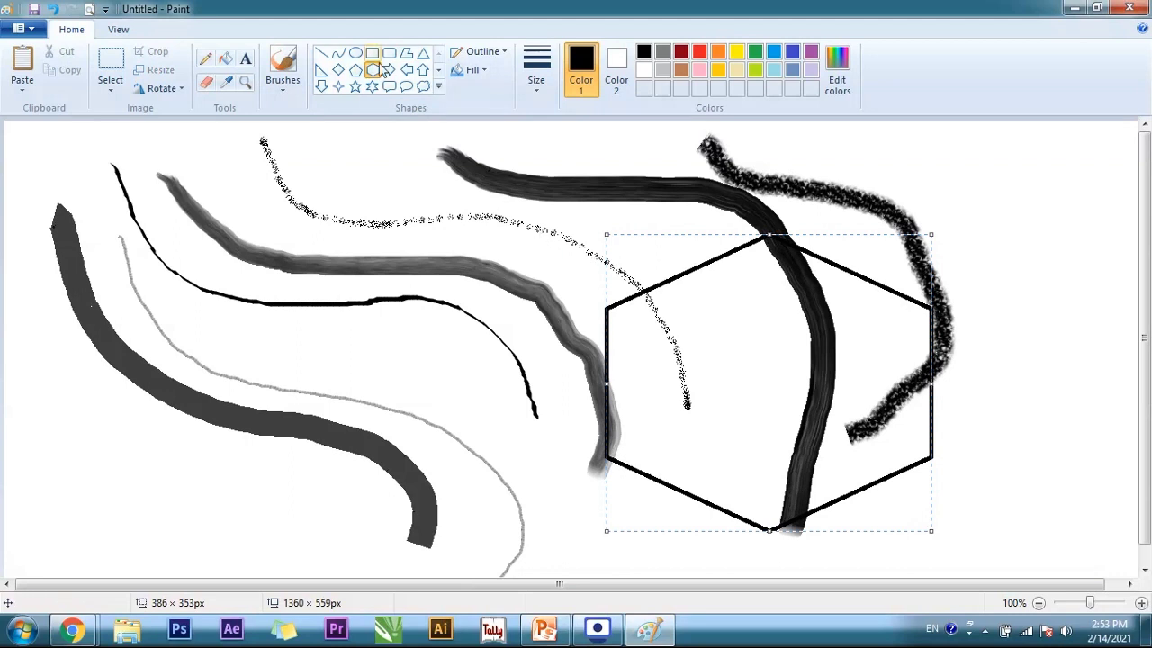
pyautogui.click(439, 91)
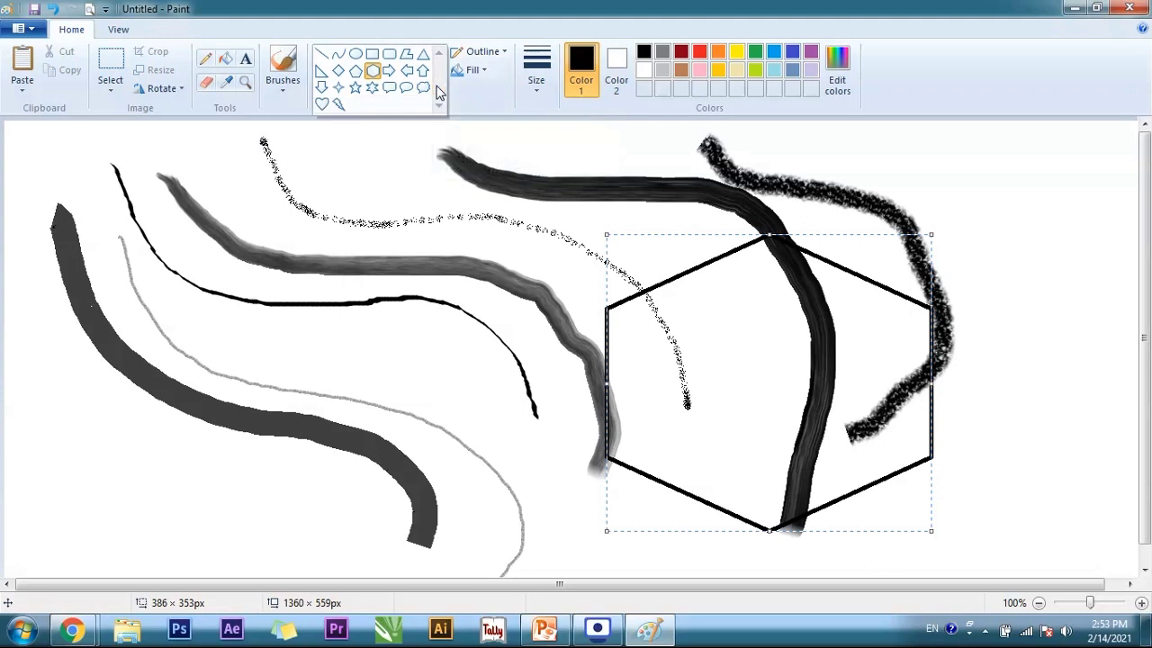
pyautogui.click(389, 88)
pyautogui.moveTo(248, 169); pyautogui.dragTo(576, 486)
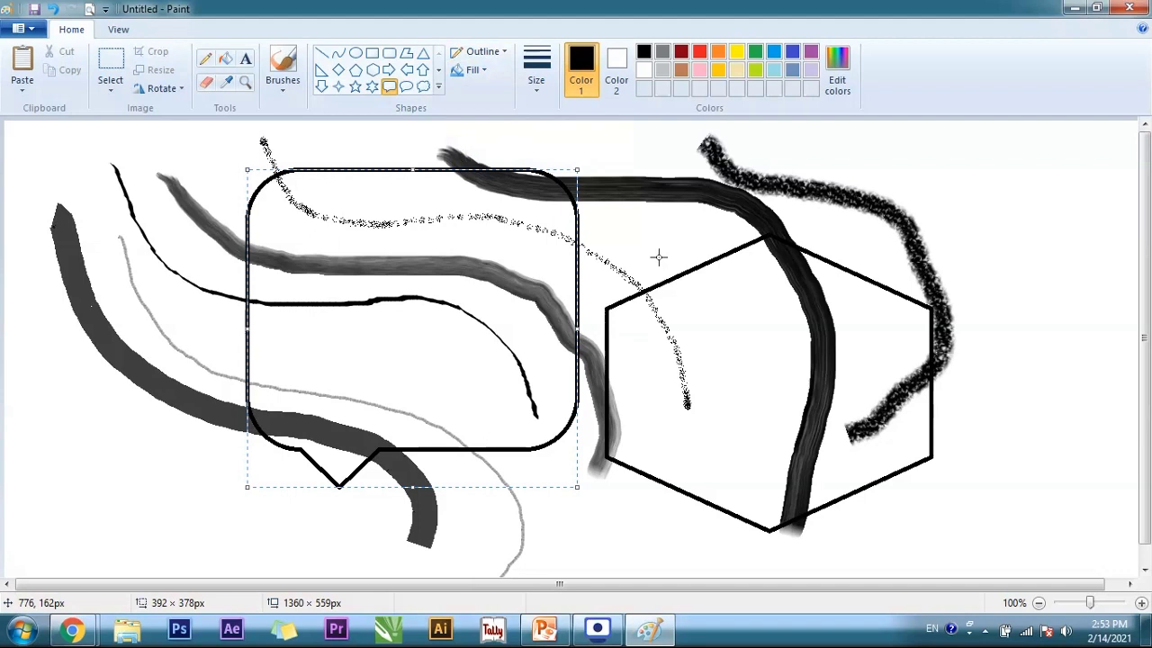
# - Nudge the callout slightly to the right, deselect it, and start a new blank picture without saving the changes
pyautogui.press('Right')
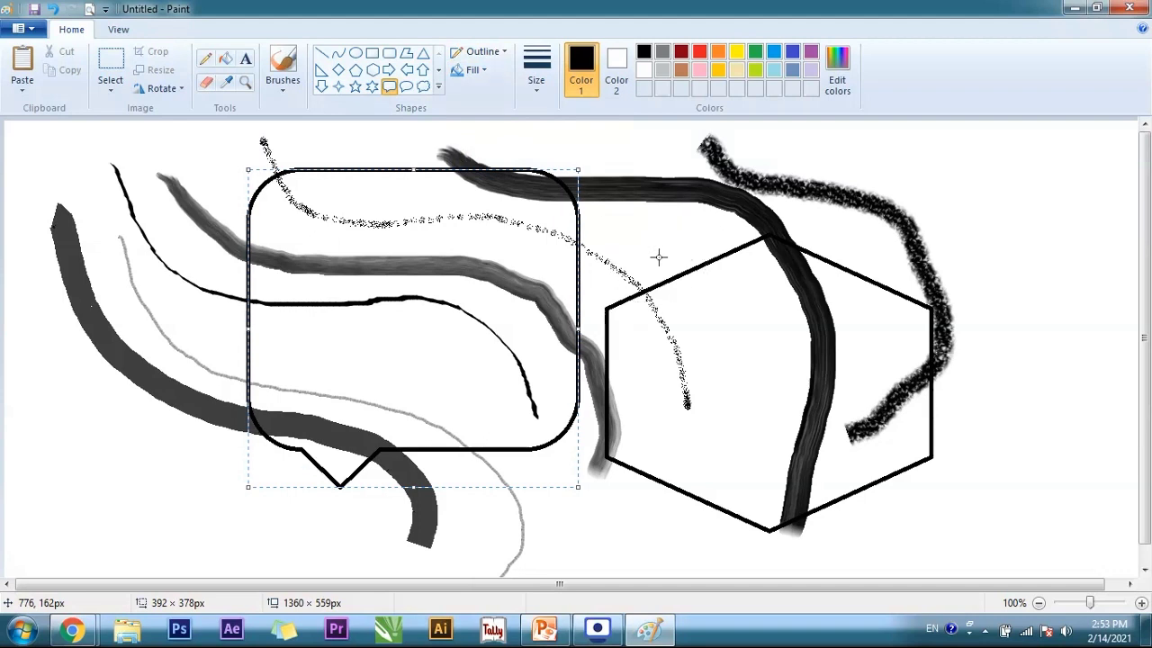
pyautogui.click(648, 243)
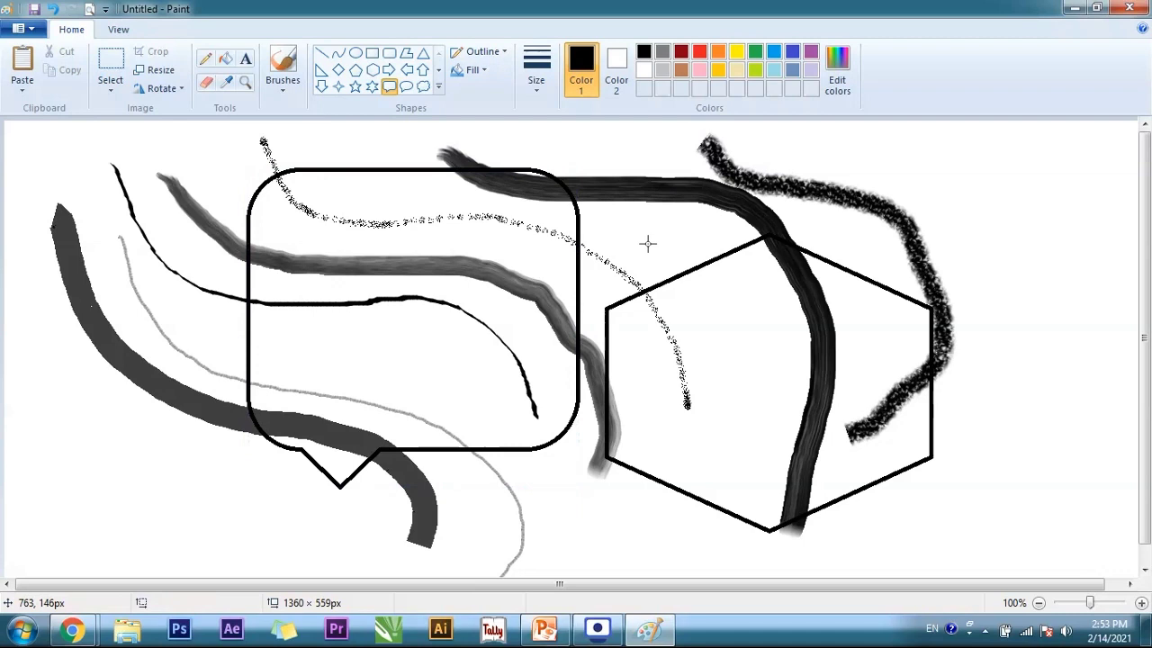
pyautogui.hotkey('ctrl', 'n')
pyautogui.press('Tab')
pyautogui.press('Return')
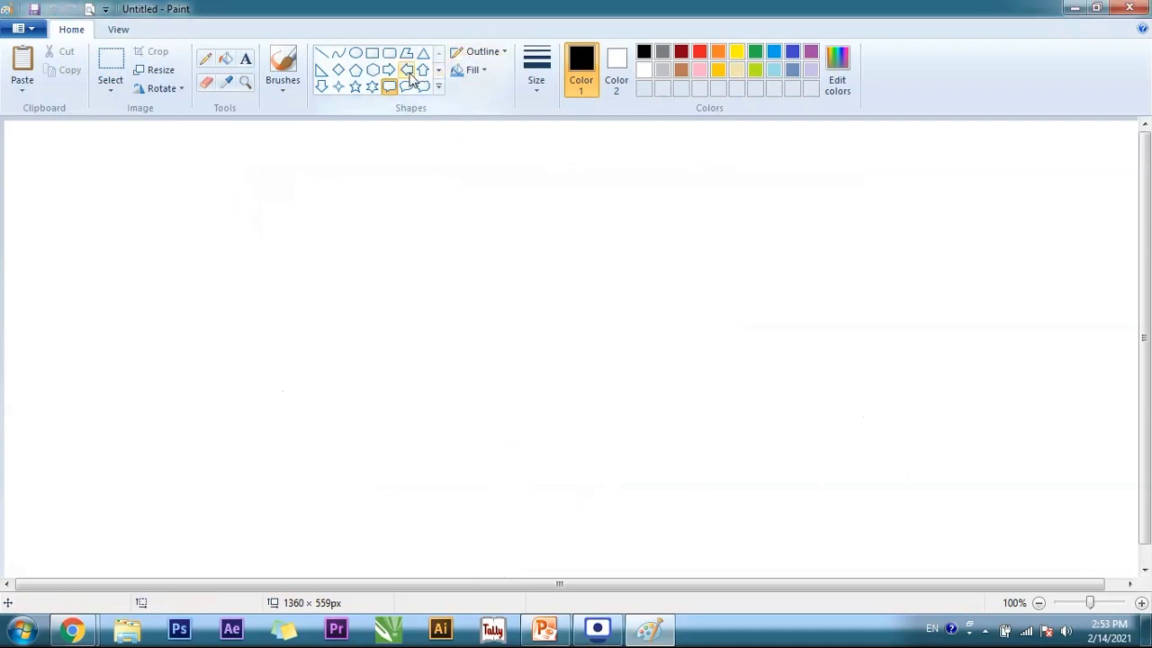
# - Draw a diamond about 503 × 412 px on the canvas's left half and give it the thickest preset line size
pyautogui.click(338, 70)
pyautogui.moveTo(165, 168)
pyautogui.mouseDown()
pyautogui.moveTo(377, 409)
pyautogui.moveTo(571, 450)
pyautogui.moveTo(591, 515)
pyautogui.mouseUp()
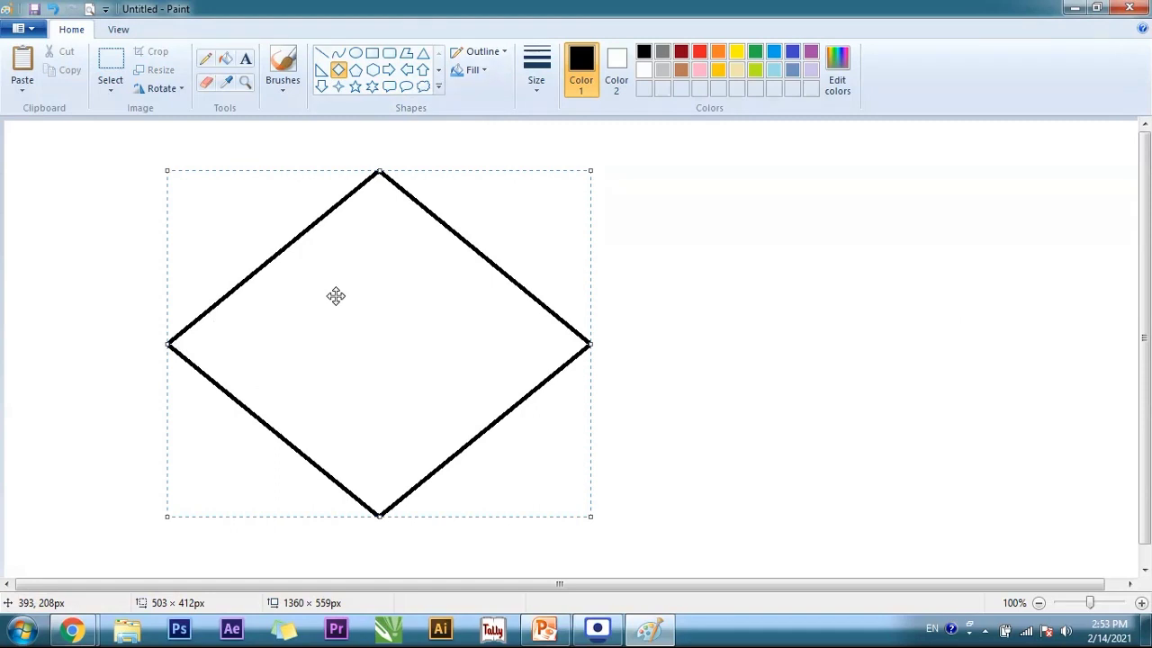
pyautogui.click(536, 79)
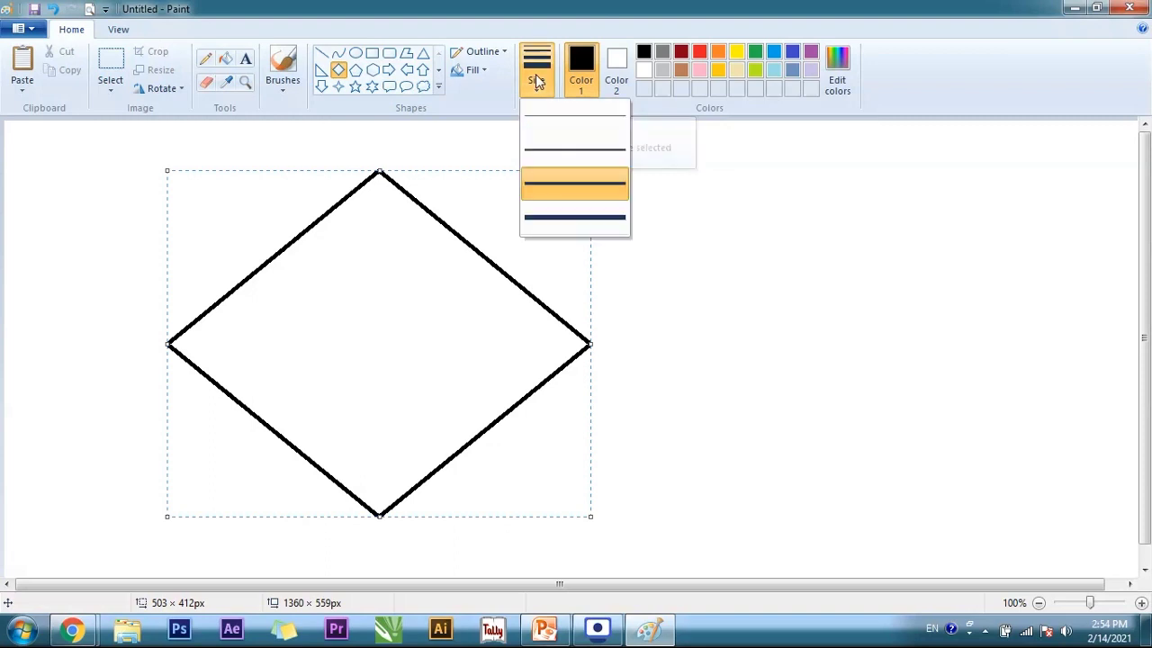
pyautogui.click(556, 217)
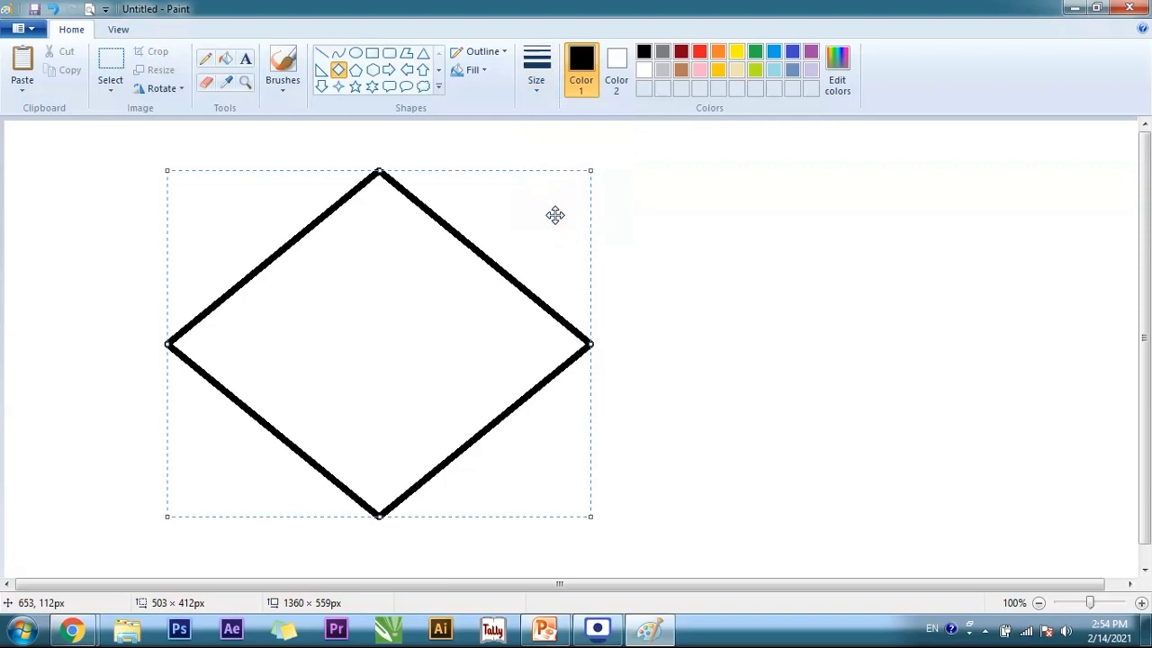
# - Thicken the diamond's outline well beyond the largest preset width while it is still selected
pyautogui.hotkey('ctrl', '+')
pyautogui.hotkey('ctrl', '+')
pyautogui.hotkey('ctrl', '+')
pyautogui.hotkey('ctrl', '+')
pyautogui.hotkey('ctrl', '+')
pyautogui.hotkey('ctrl', '+')
pyautogui.hotkey('ctrl', '+')
pyautogui.hotkey('ctrl', '+')
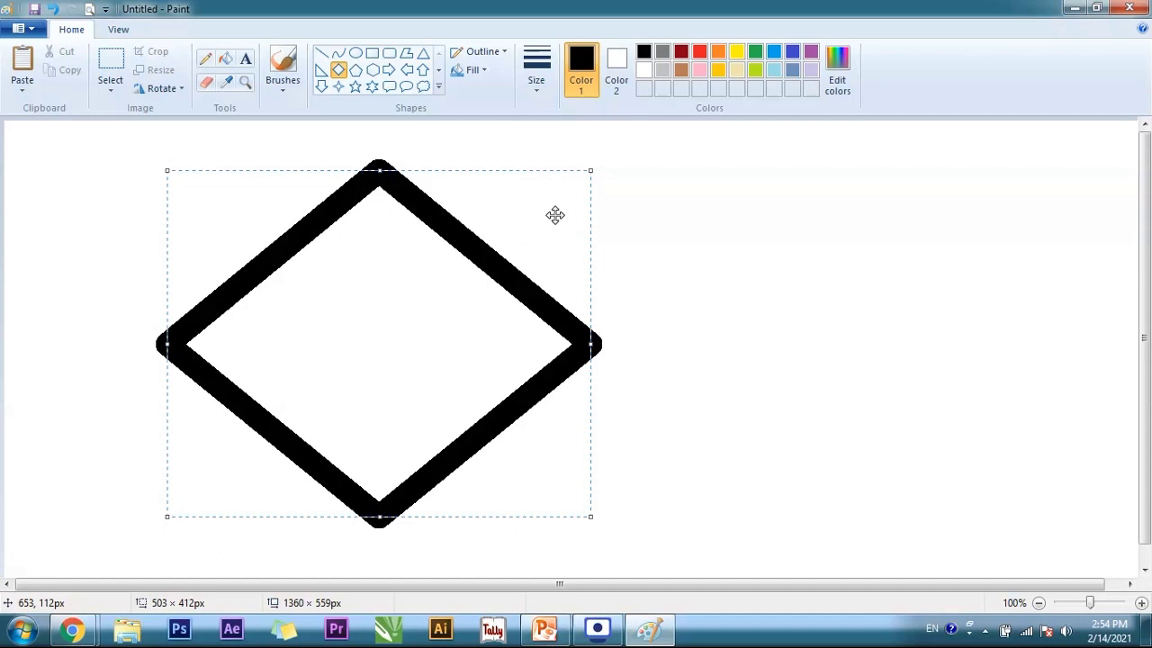
# - Give the diamond a Watercolor outline and draw a hexagon about 518 × 414 px on the canvas's right half
pyautogui.click(491, 56)
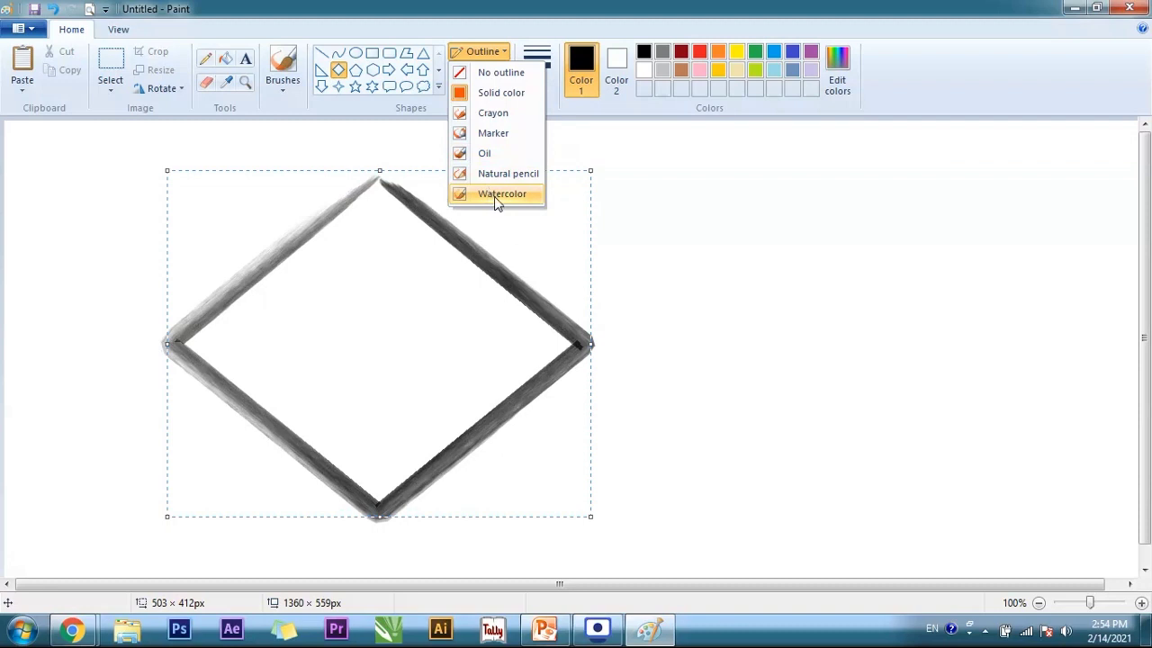
pyautogui.click(496, 201)
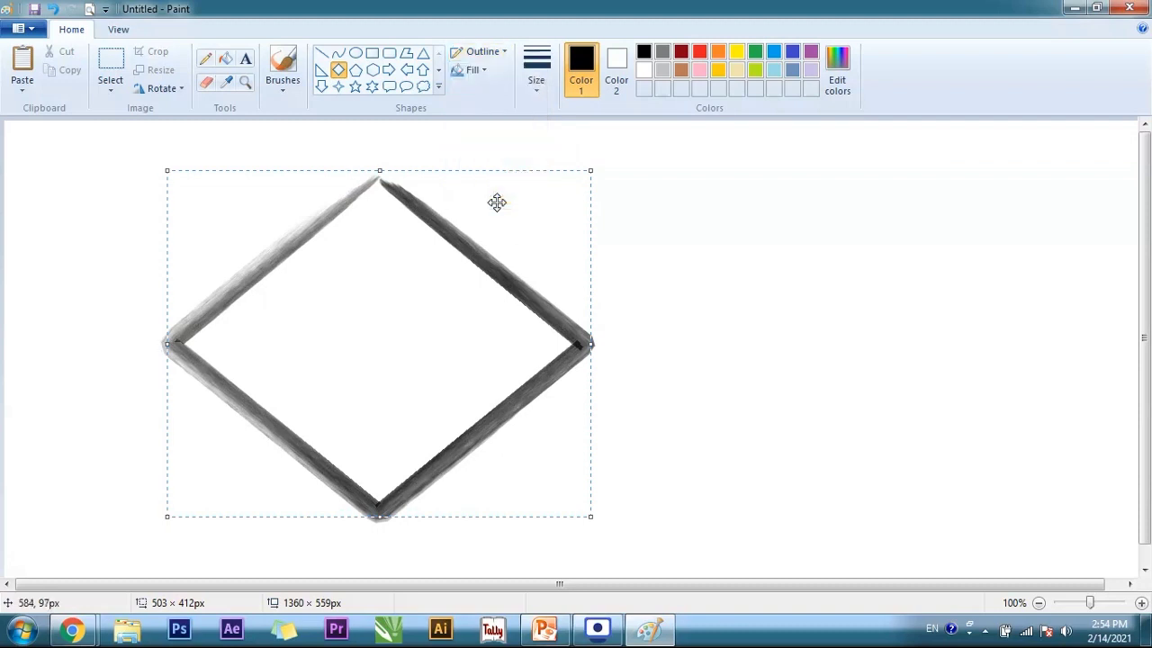
pyautogui.click(372, 72)
pyautogui.moveTo(585, 205); pyautogui.dragTo(1022, 549)
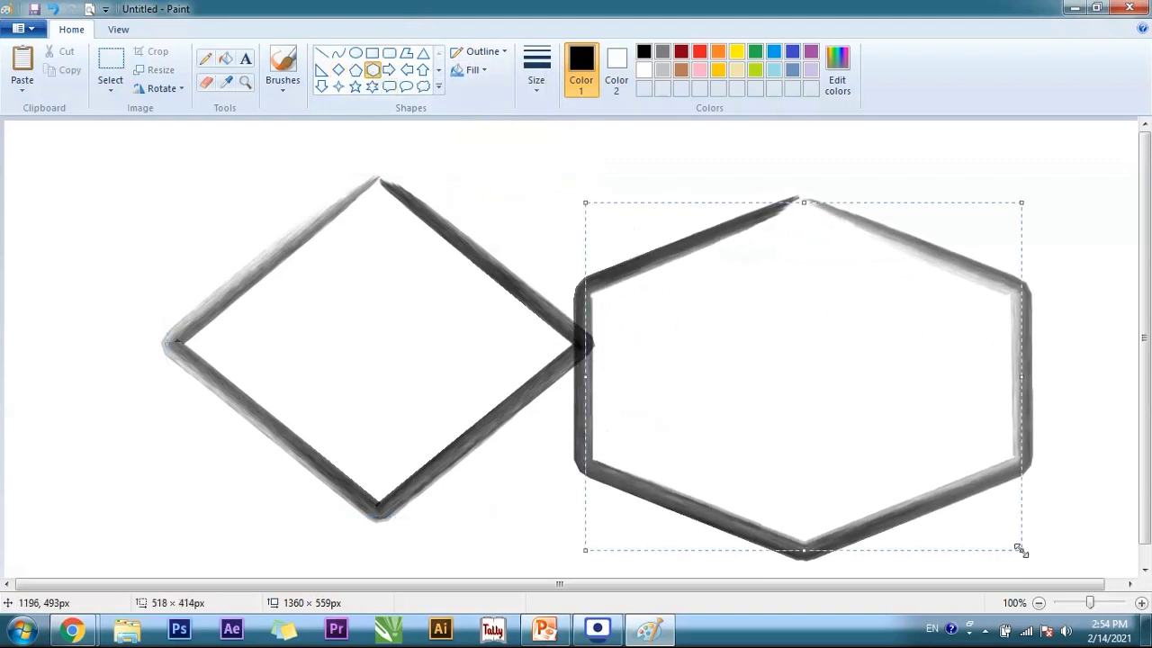
pyautogui.click(482, 52)
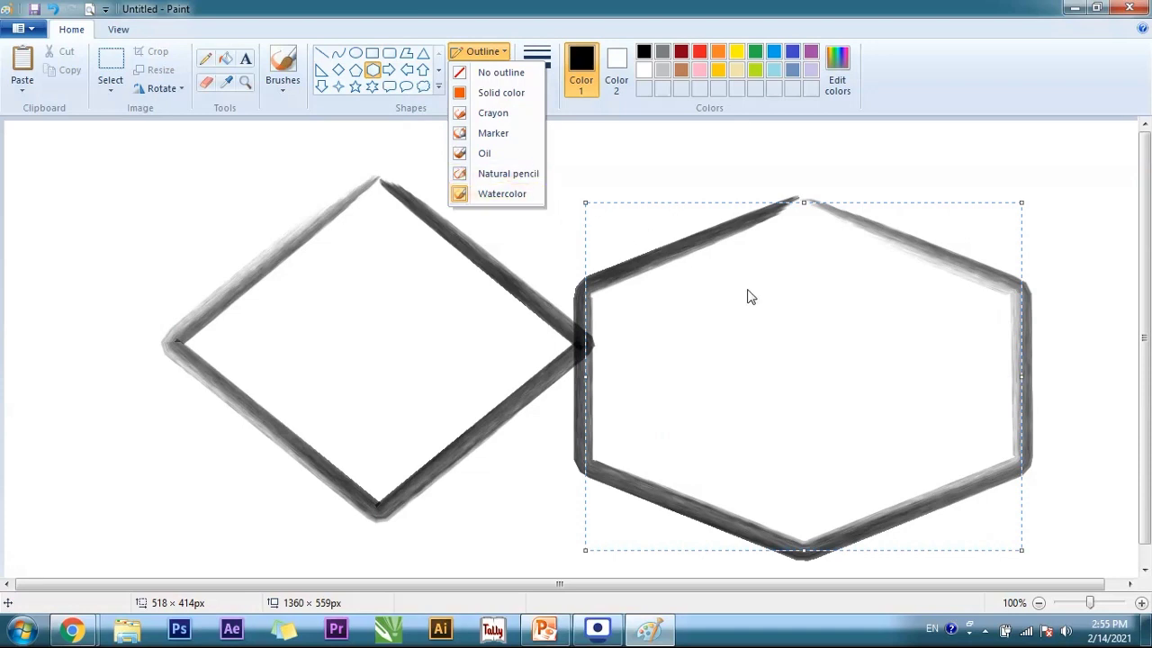
pyautogui.click(604, 174)
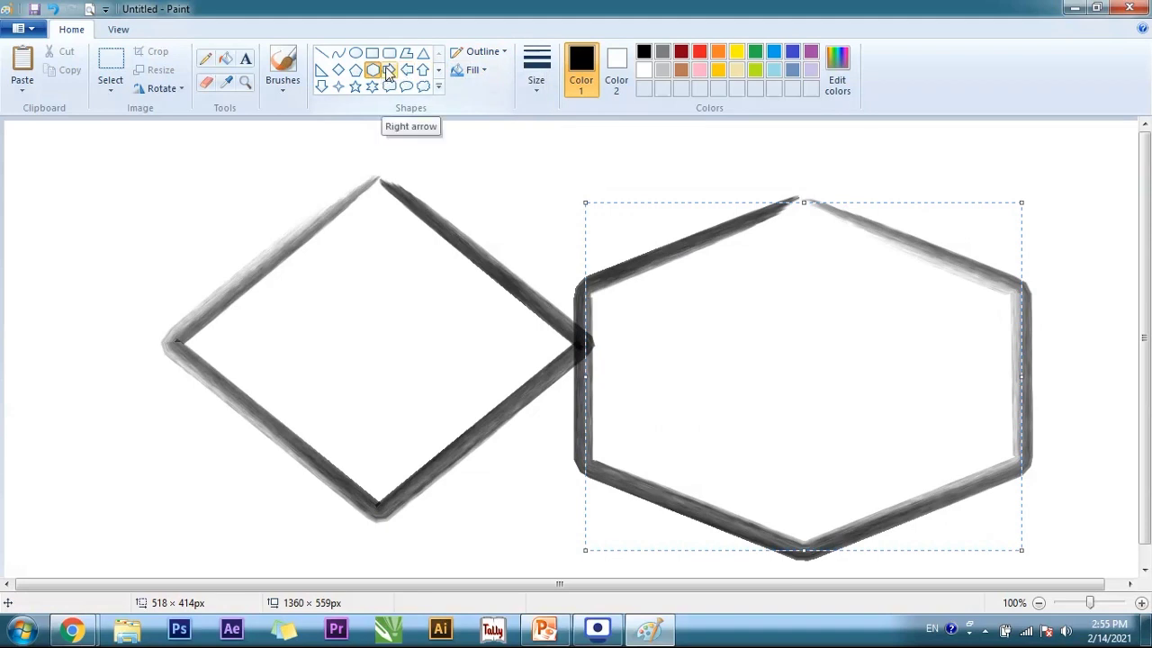
pyautogui.click(476, 75)
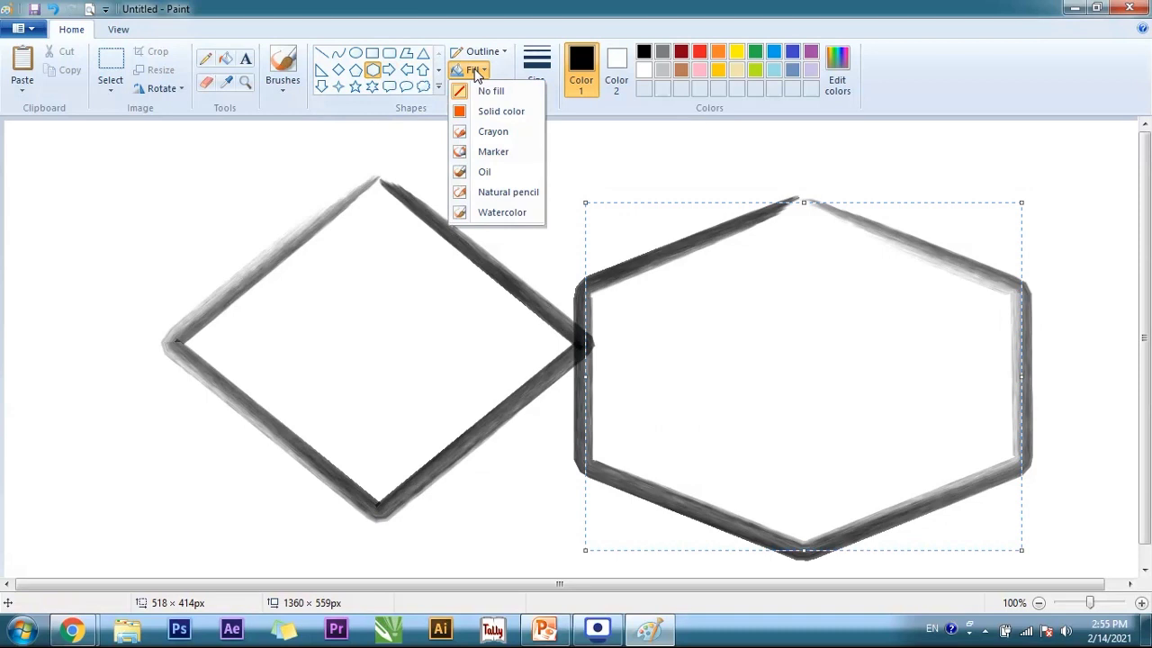
pyautogui.click(513, 245)
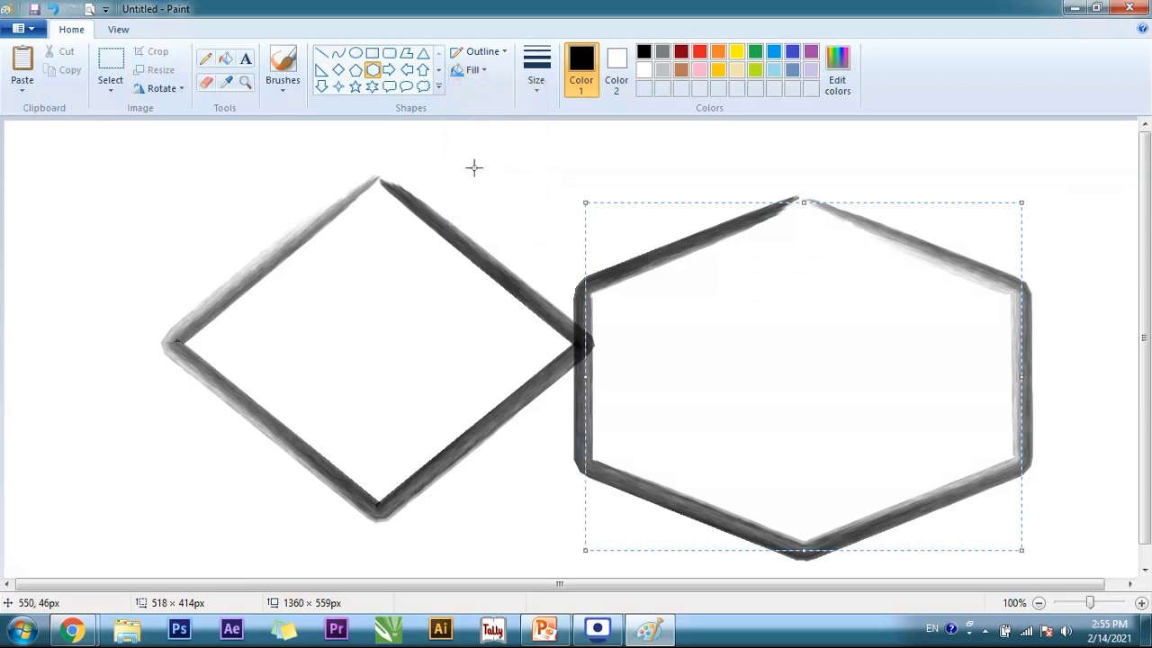
# - Fill the inside of the hexagon with yellow using the color fill tool
pyautogui.click(225, 62)
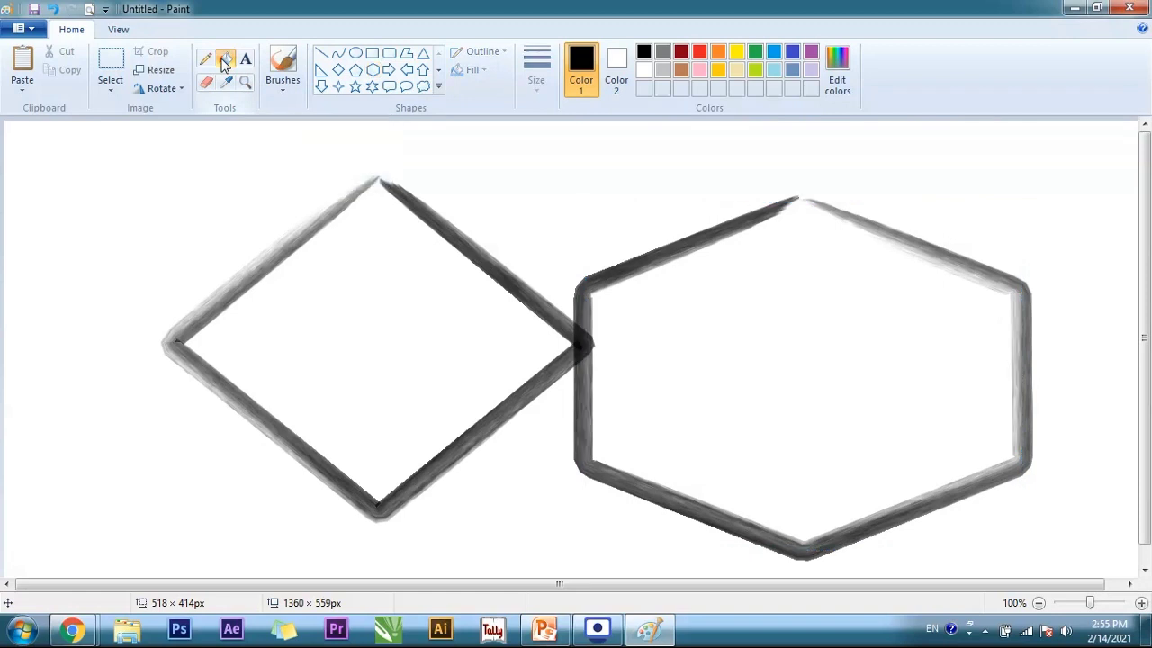
pyautogui.click(737, 54)
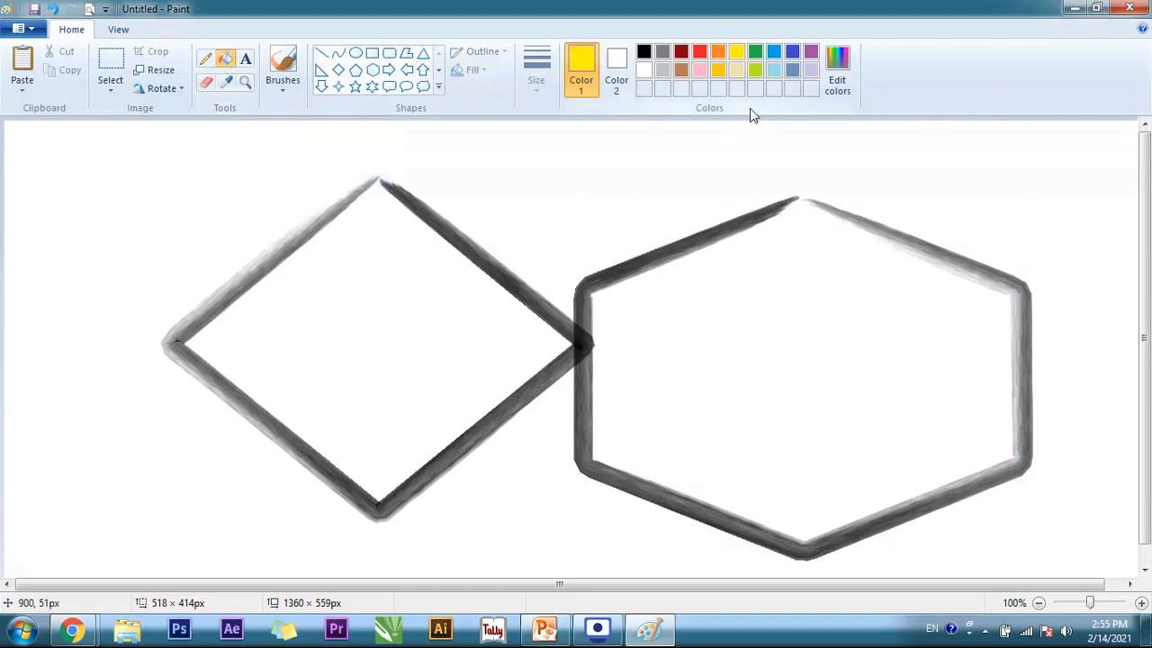
pyautogui.click(780, 371)
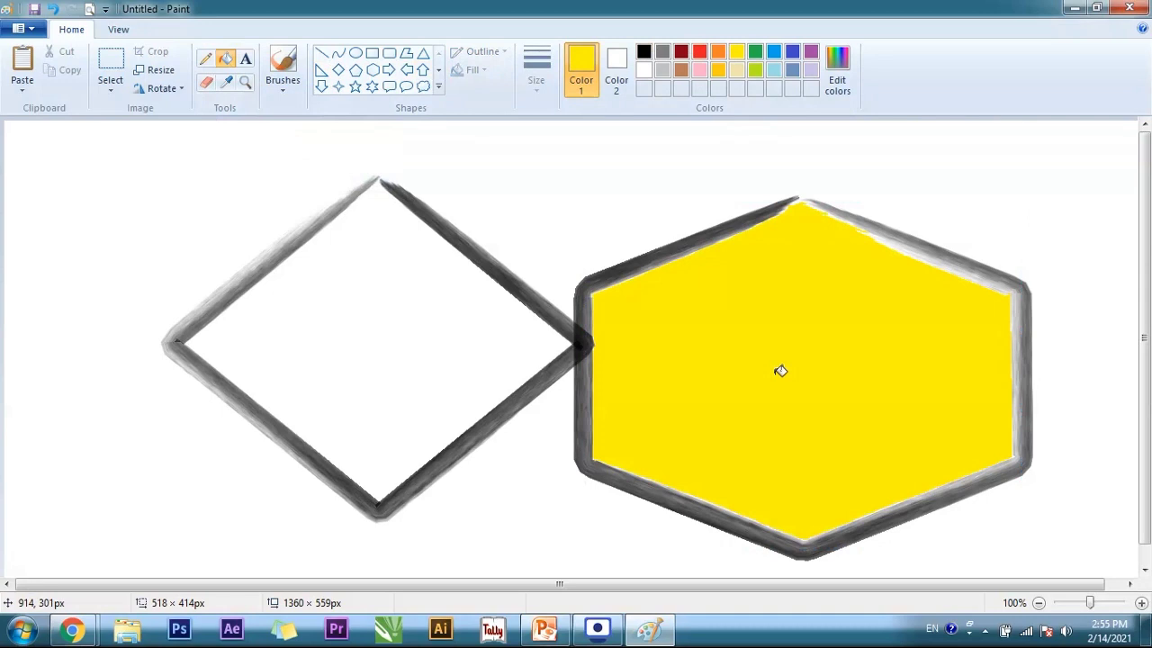
# - Draw a rectangle about 430 × 287 px over the yellow hexagon with a black outline and a Natural pencil fill
pyautogui.click(376, 55)
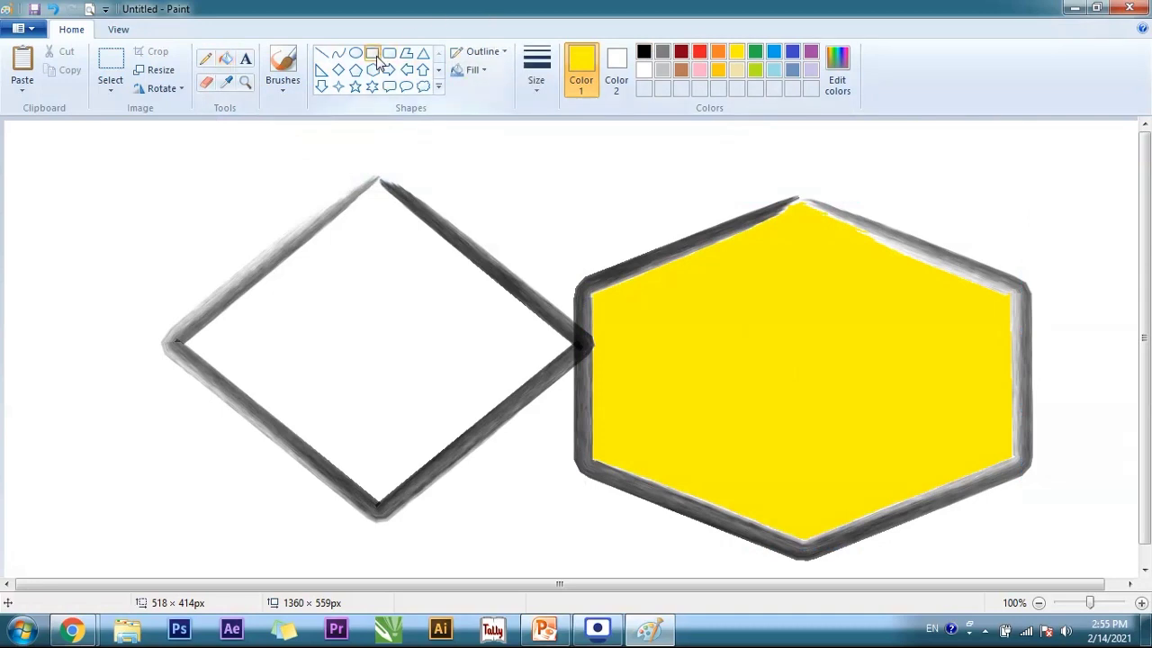
pyautogui.moveTo(605, 254); pyautogui.dragTo(985, 506)
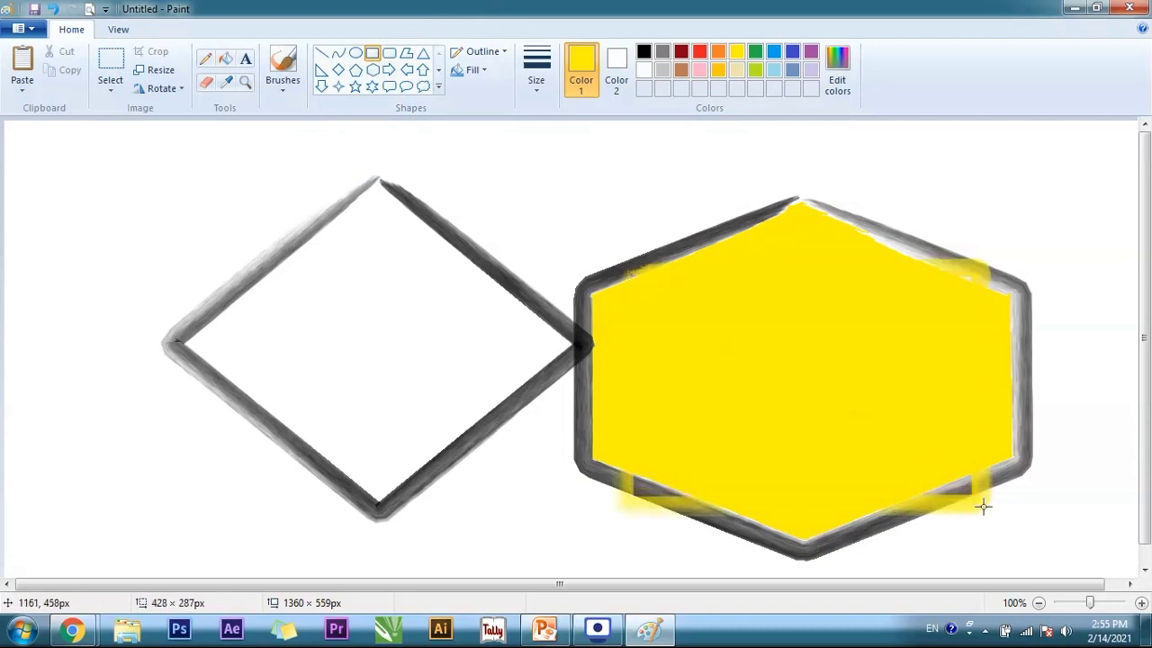
pyautogui.click(644, 52)
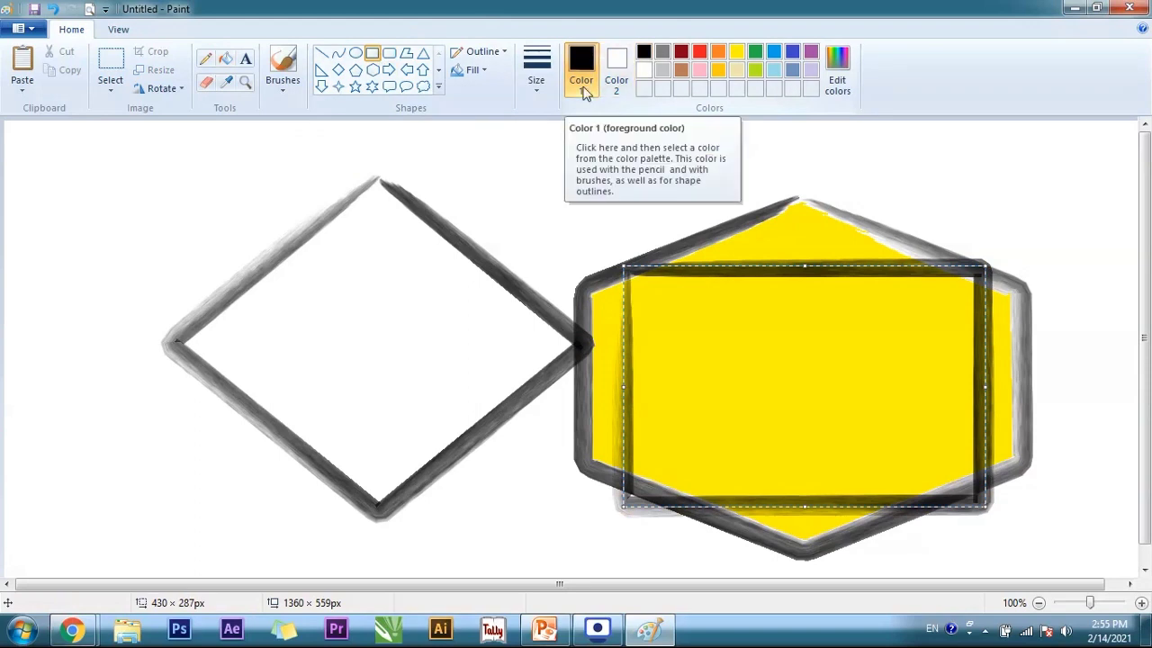
pyautogui.click(478, 72)
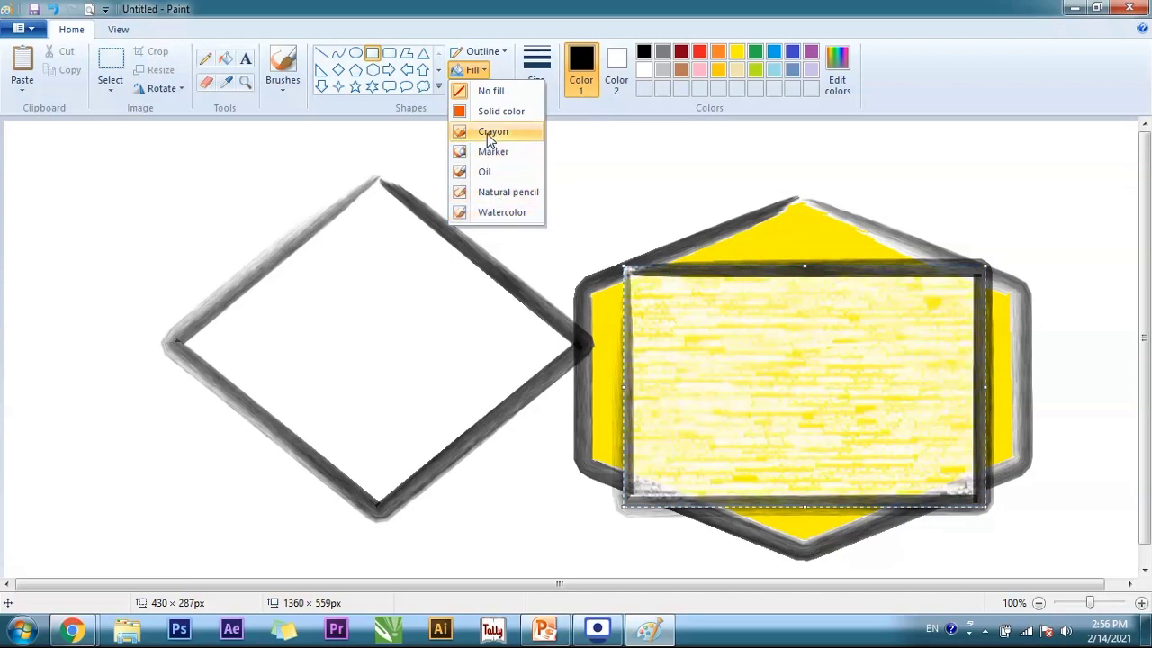
pyautogui.click(474, 196)
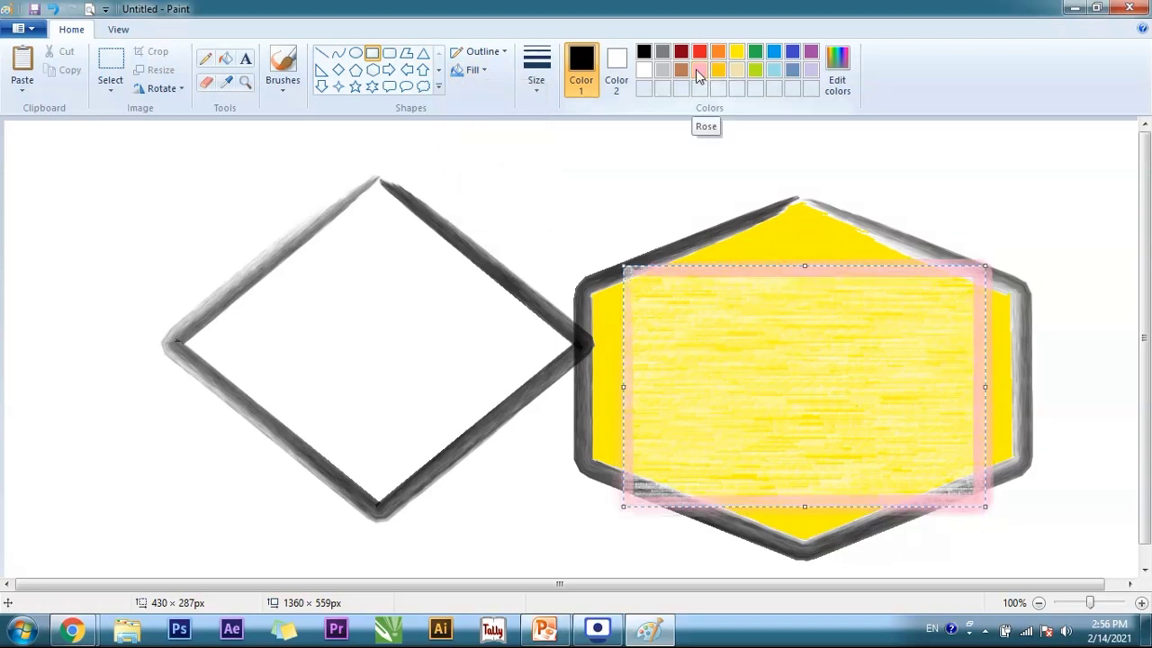
pyautogui.click(684, 326)
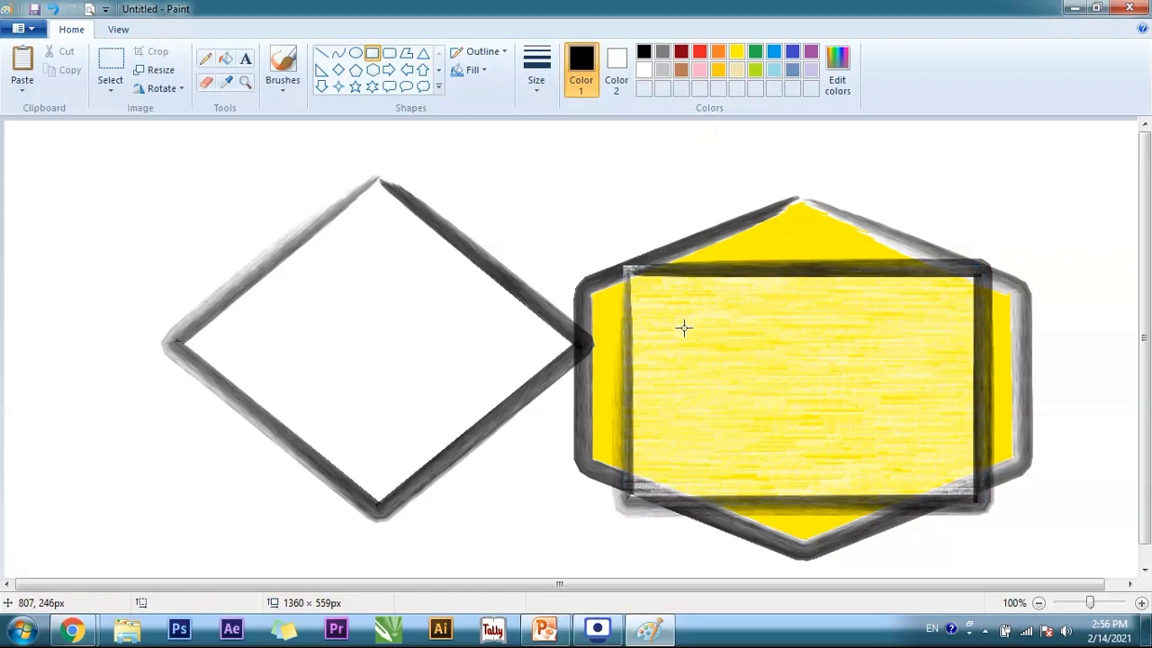
# - Fill the inside of the diamond with the Rose color
pyautogui.click(699, 76)
pyautogui.click(224, 59)
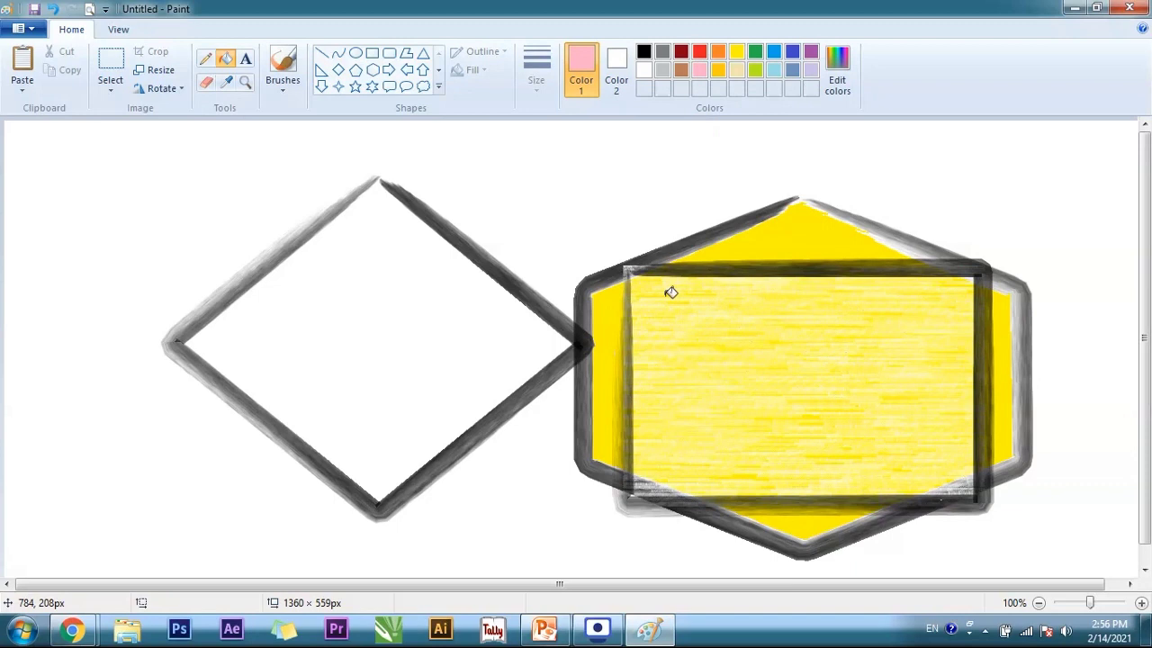
pyautogui.click(389, 322)
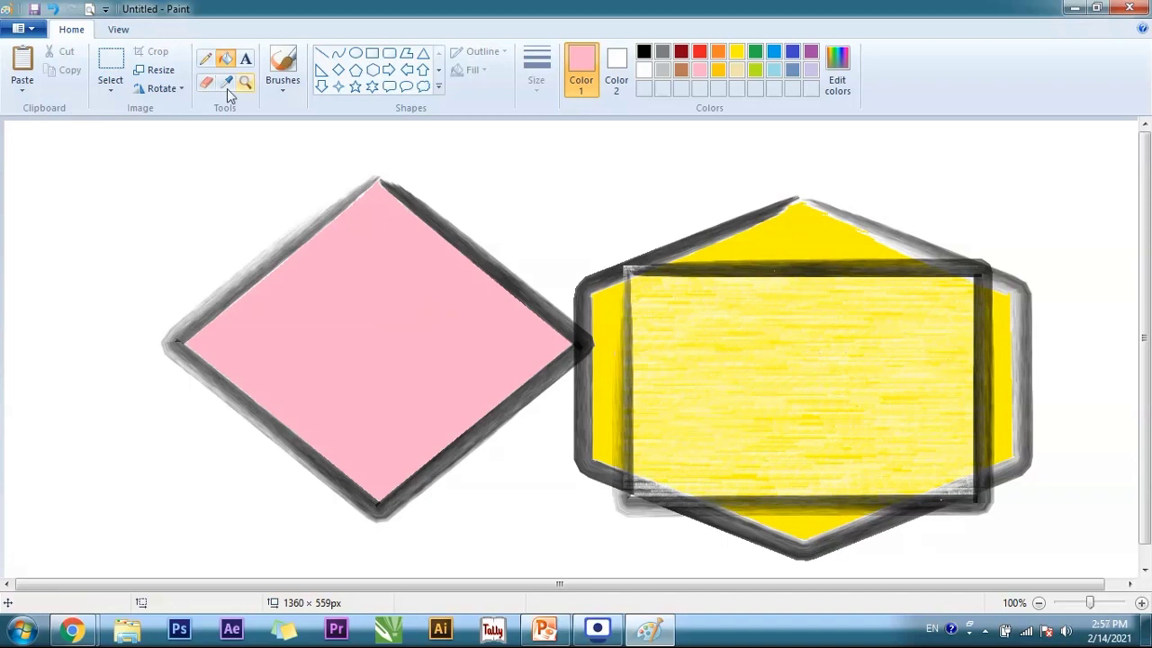
# - Draw a pentagon about 461 × 425 px overlapping the pink diamond and give it a dark red outline
pyautogui.click(356, 69)
pyautogui.moveTo(115, 164); pyautogui.dragTo(504, 521)
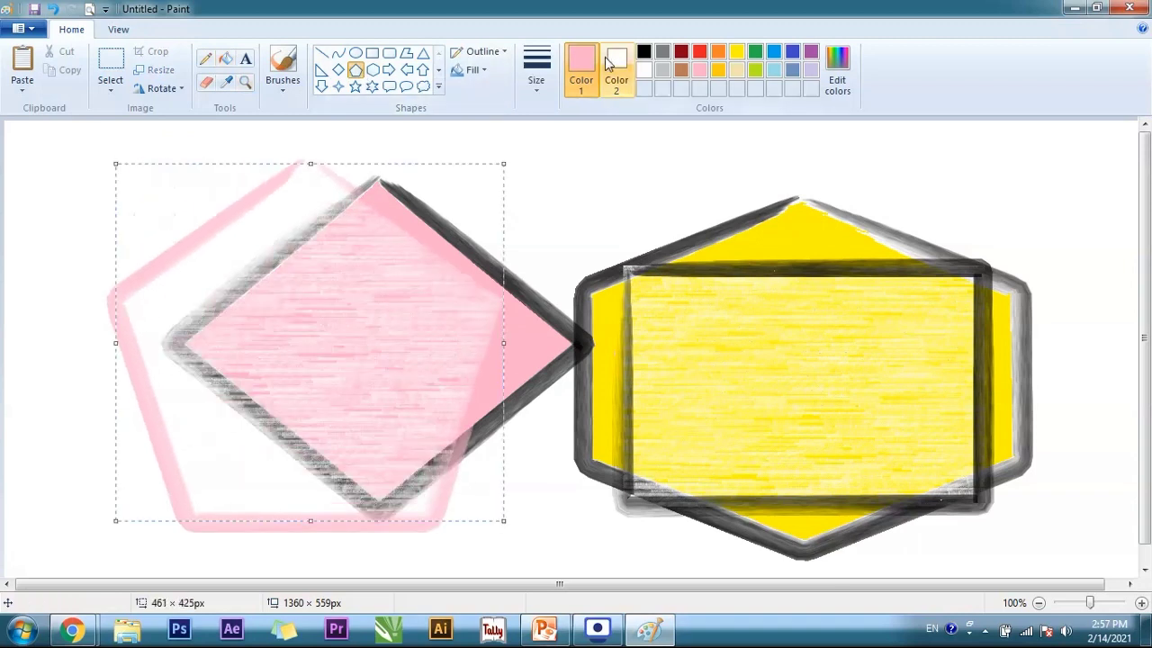
pyautogui.click(681, 52)
pyautogui.click(612, 189)
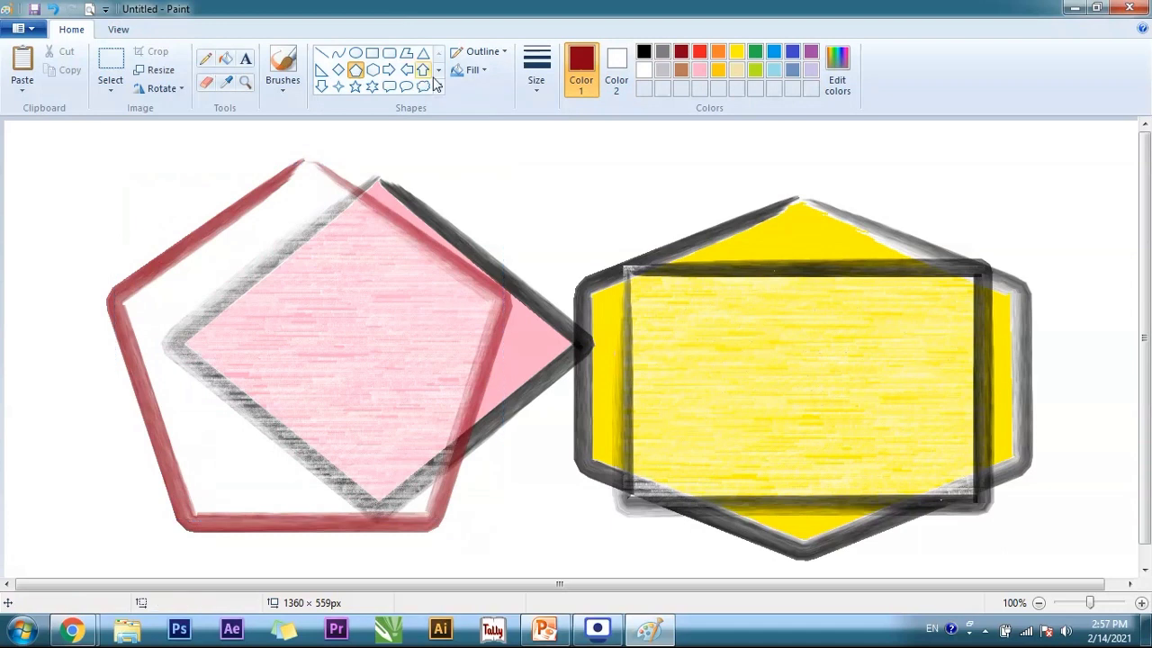
# - Fill the white areas inside the pentagon, above and below the diamond's left edges, with green
pyautogui.click(224, 59)
pyautogui.click(754, 53)
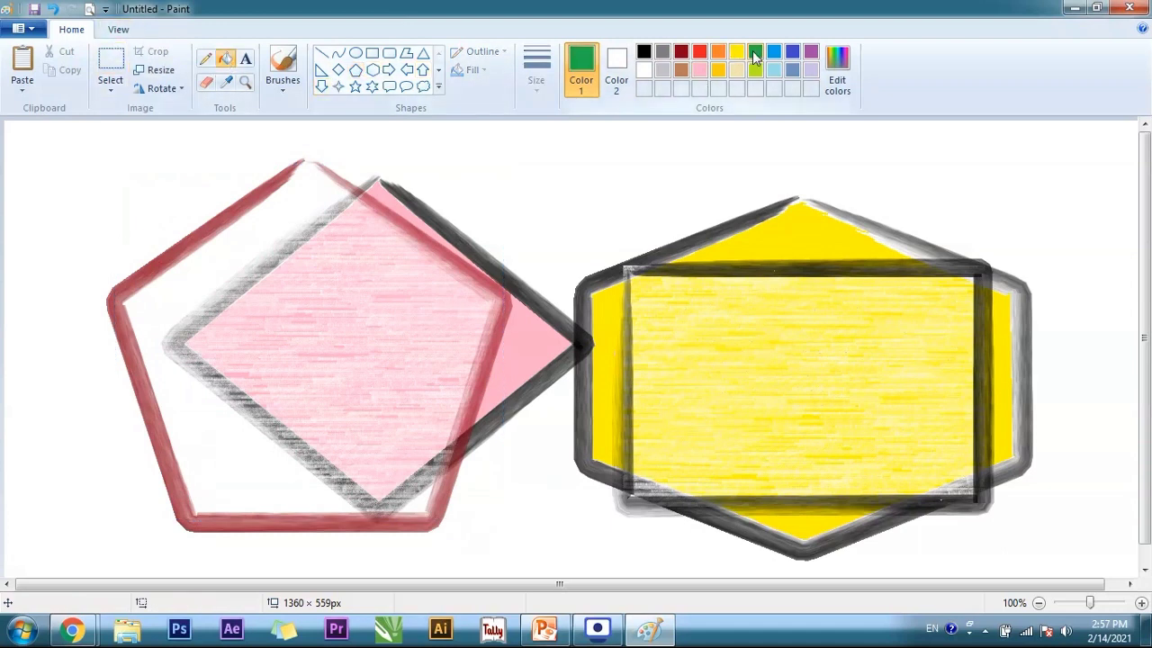
pyautogui.click(254, 227)
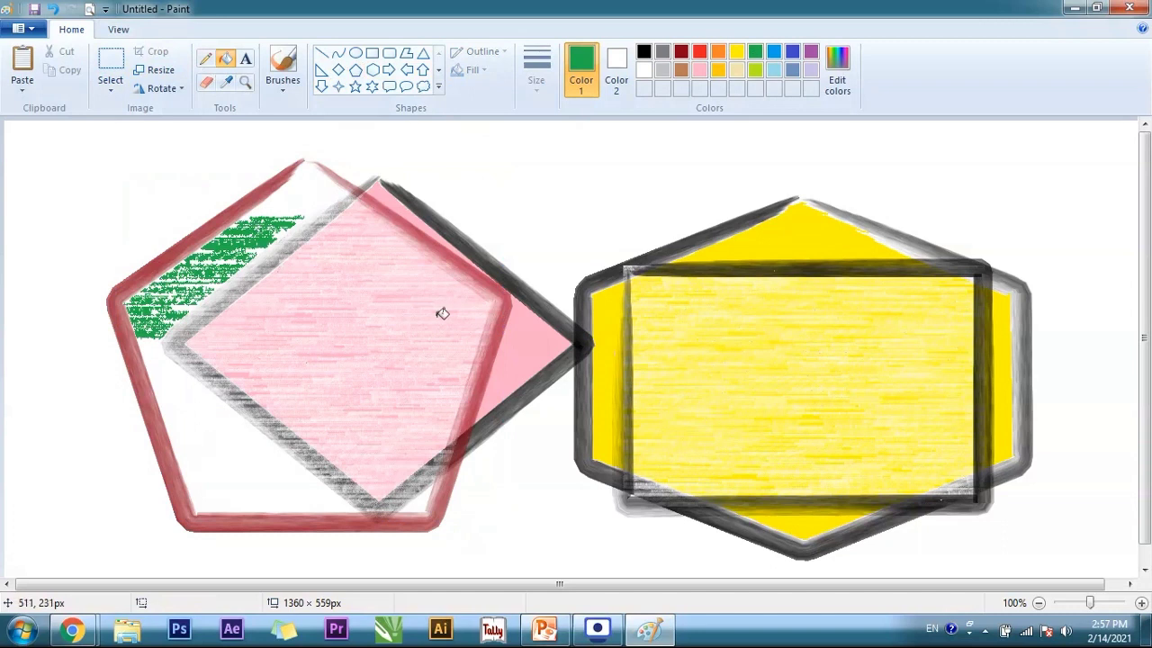
pyautogui.click(305, 200)
pyautogui.click(182, 392)
pyautogui.click(230, 465)
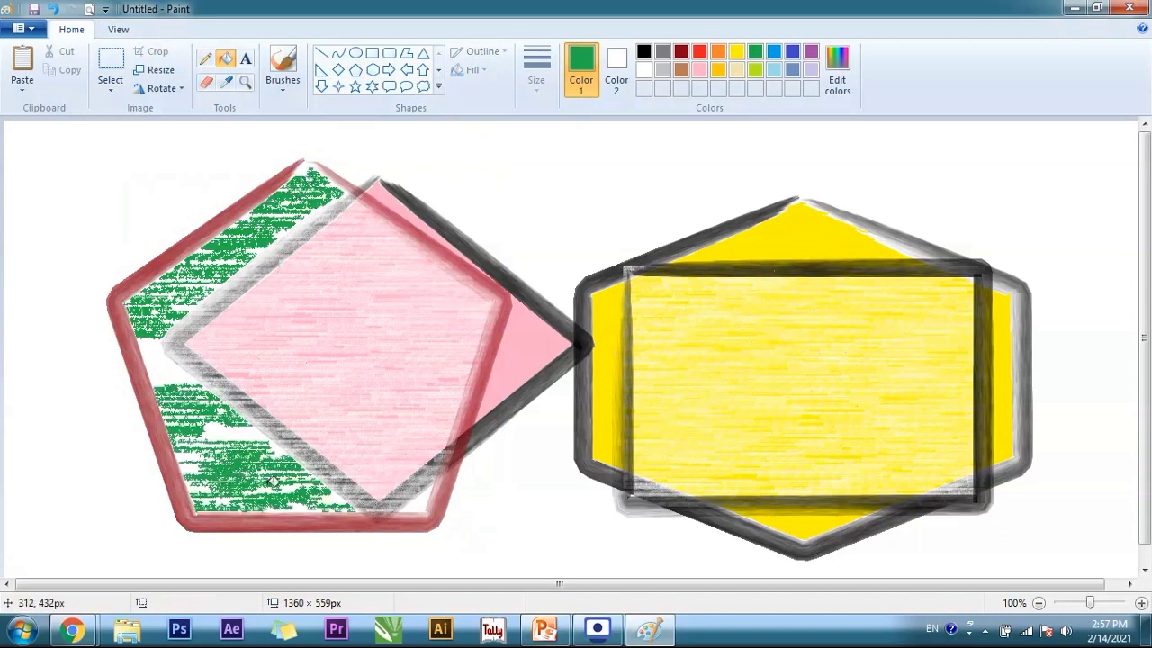
pyautogui.click(164, 367)
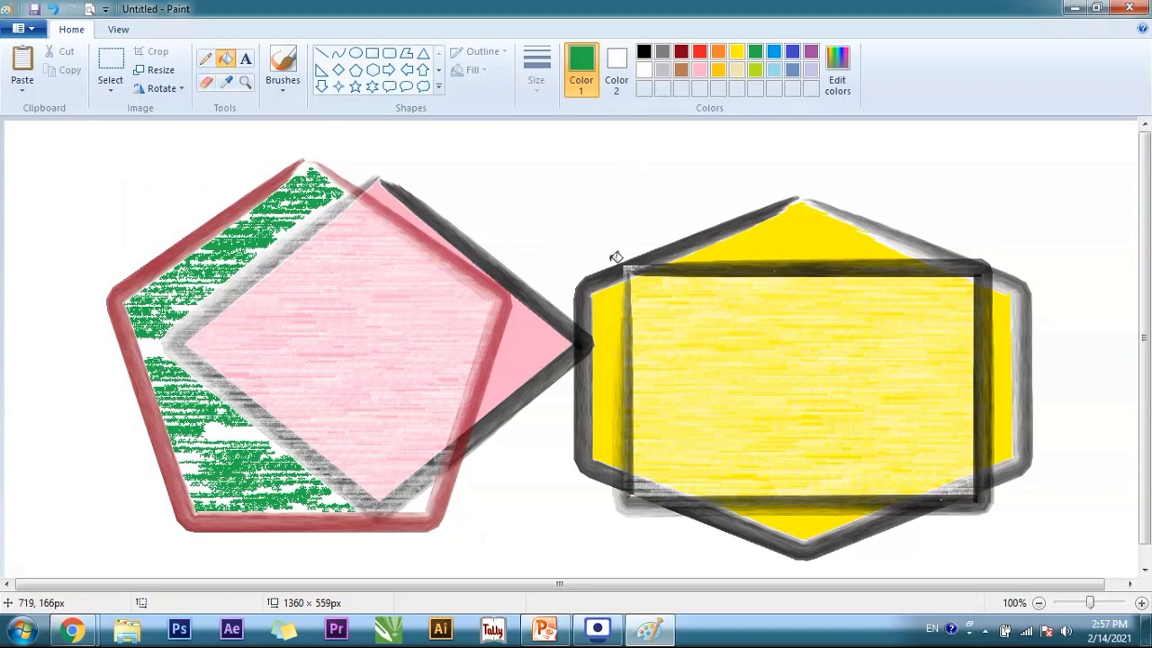
# - Start another new blank picture, discarding the current drawing without saving it
pyautogui.hotkey('ctrl', 'n')
pyautogui.press('Tab')
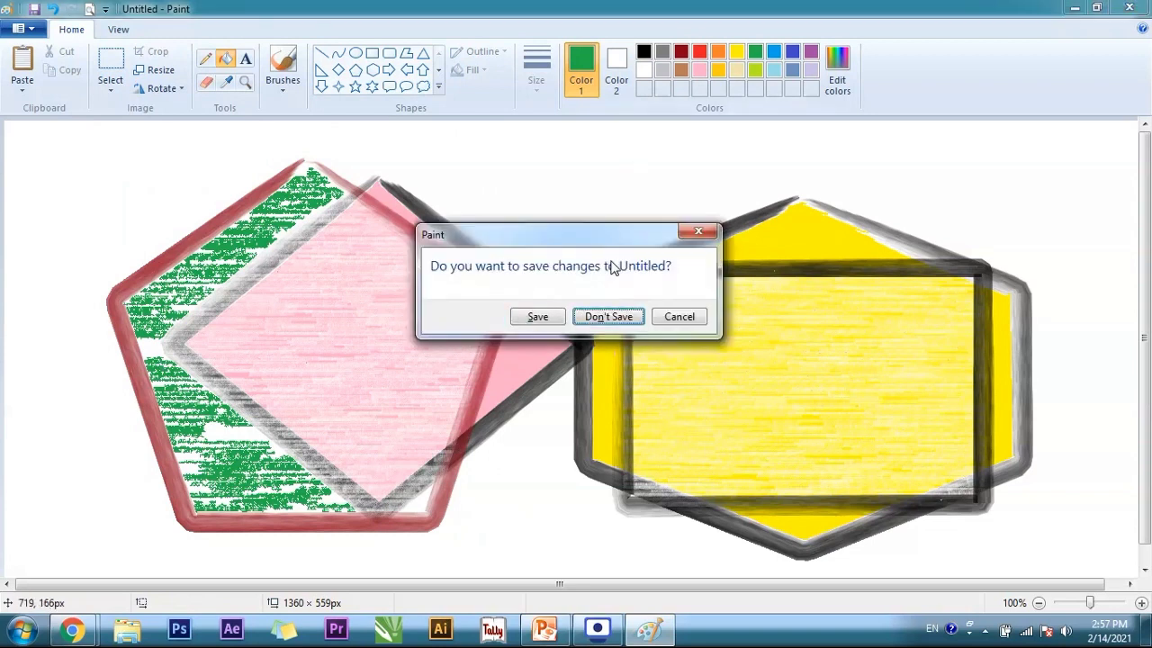
pyautogui.press('Return')
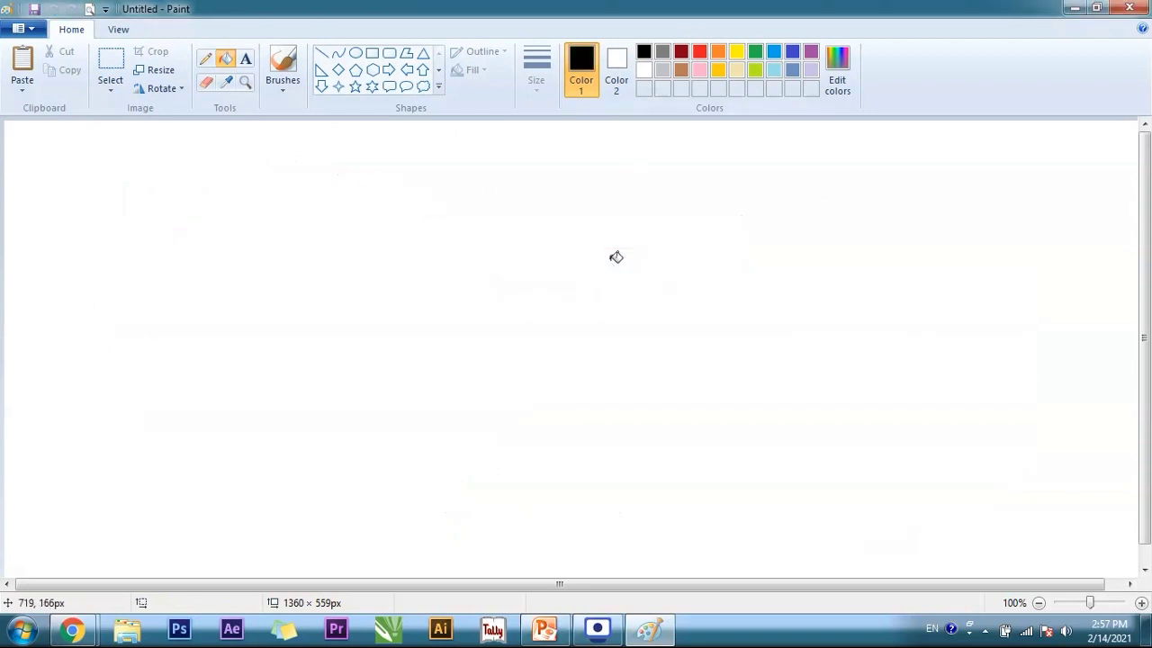
# - Draw a black rectangle about 366 × 338 px on the canvas's left half and deselect it
pyautogui.click(372, 53)
pyautogui.moveTo(199, 189)
pyautogui.mouseDown()
pyautogui.moveTo(391, 406)
pyautogui.moveTo(510, 474)
pyautogui.mouseUp()
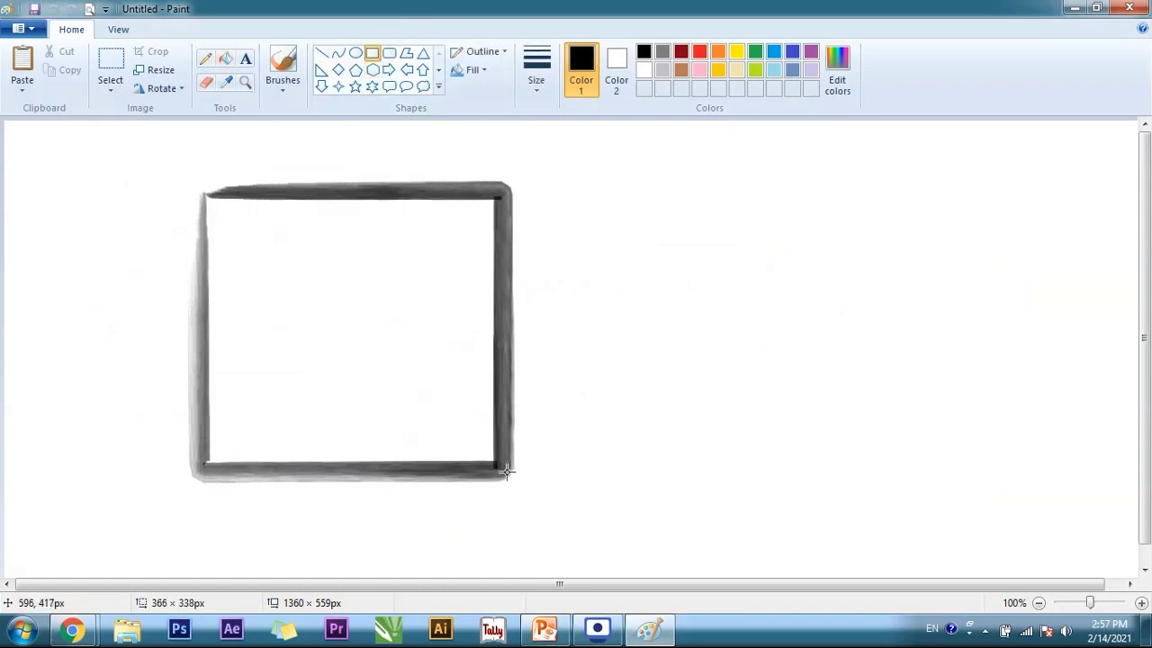
pyautogui.click(496, 167)
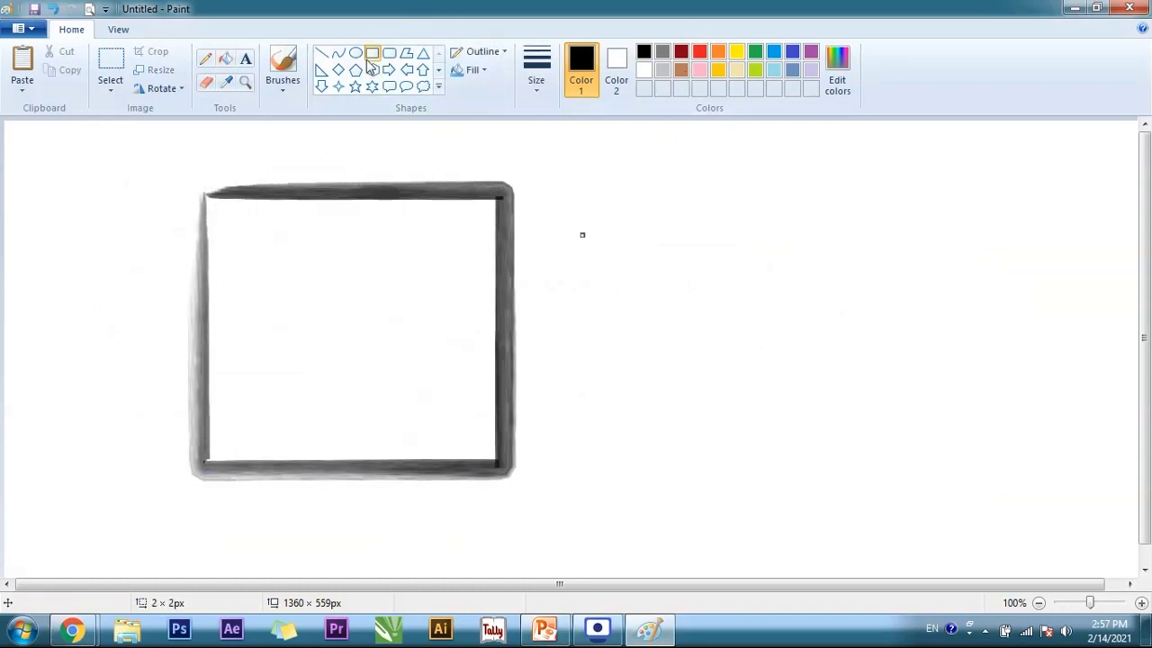
# - Fill the inside of the black rectangle with gold
pyautogui.click(225, 59)
pyautogui.click(717, 72)
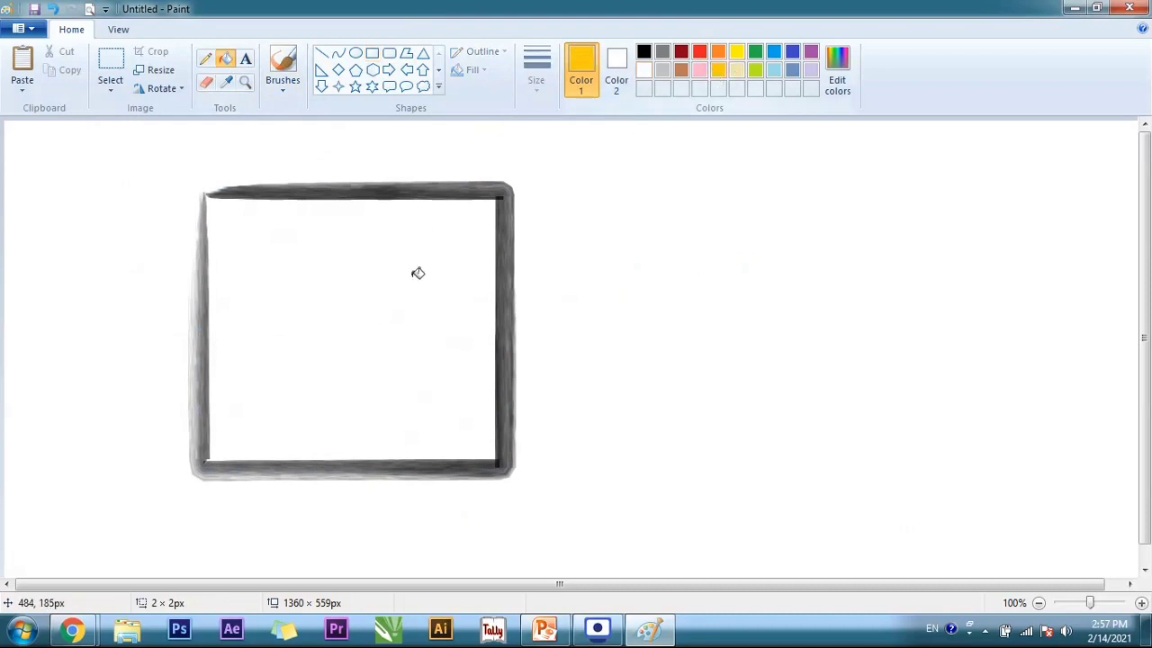
pyautogui.click(416, 274)
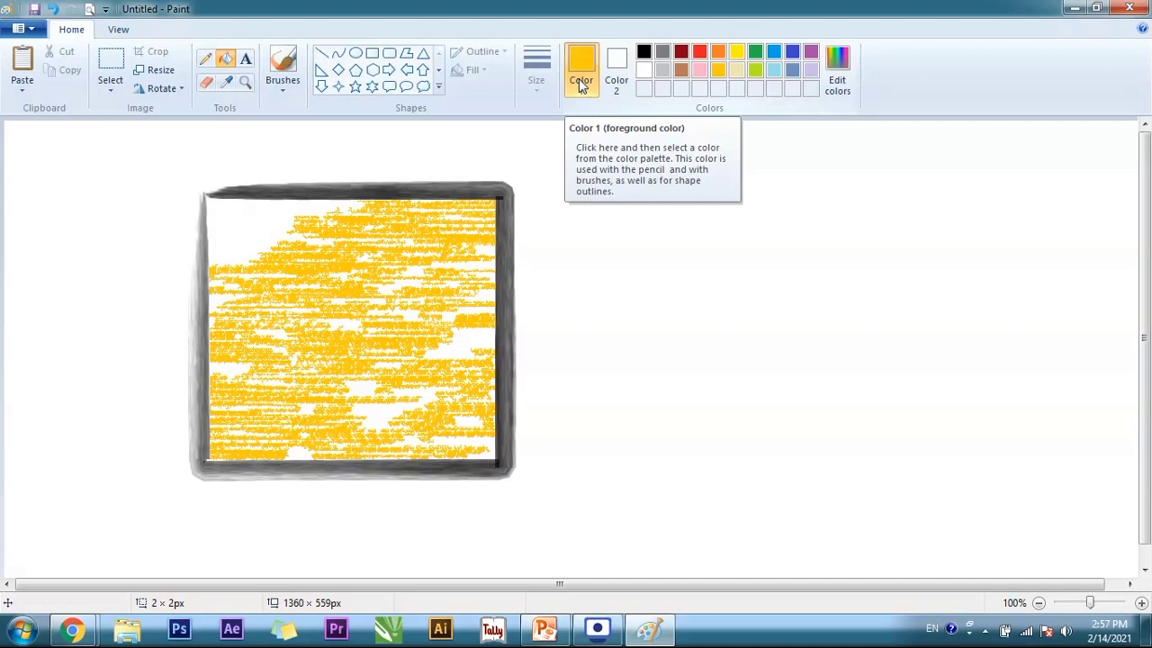
# - Draw a gold-outlined pentagon about 465 × 414 px beside the rectangle and deselect it
pyautogui.click(356, 71)
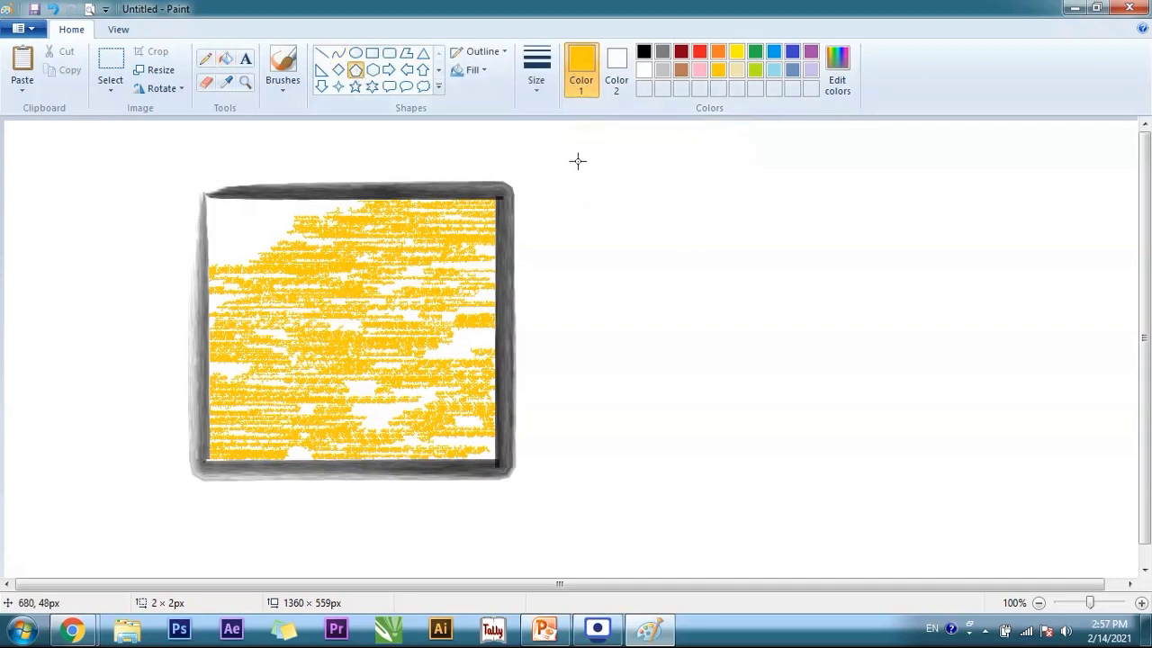
pyautogui.moveTo(574, 158); pyautogui.dragTo(965, 505)
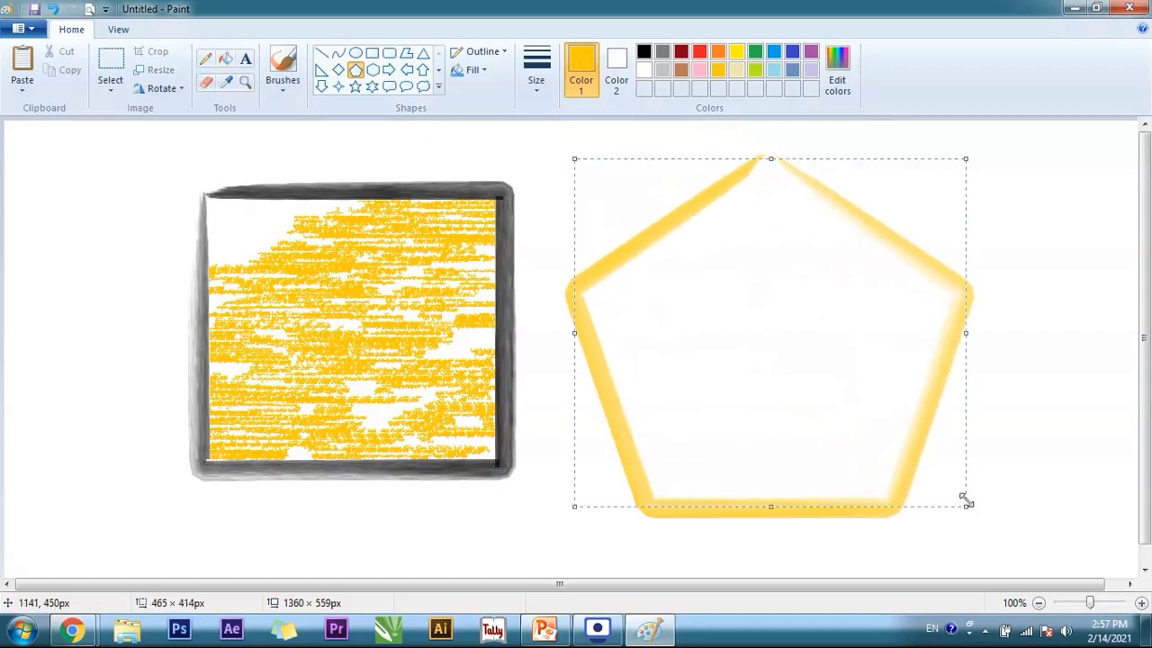
pyautogui.click(1049, 303)
# - Fill the pentagon's interior with gold, covering the remaining white patches from its peak to its base
pyautogui.click(224, 59)
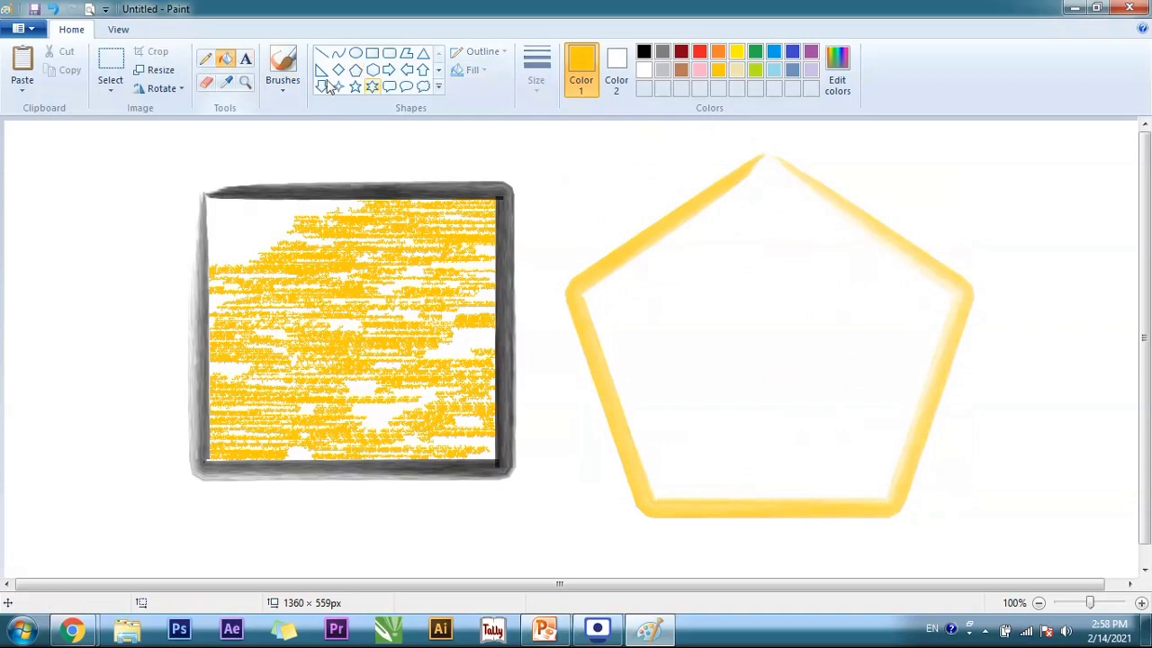
pyautogui.click(758, 287)
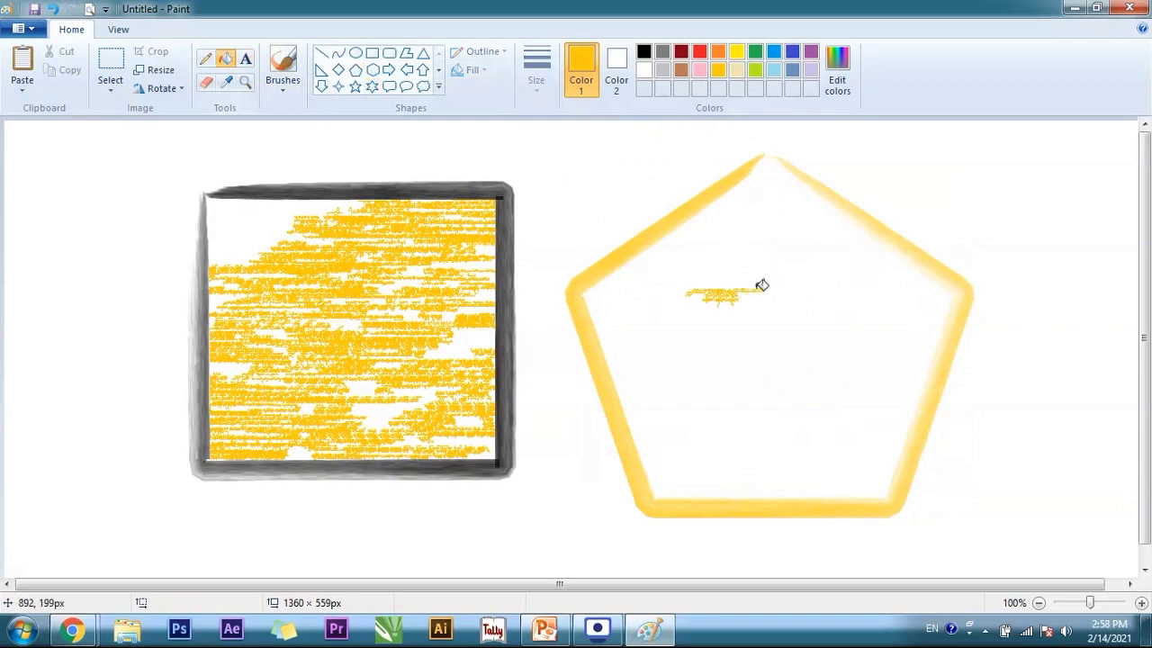
pyautogui.click(755, 359)
pyautogui.click(765, 243)
pyautogui.click(835, 241)
pyautogui.click(849, 457)
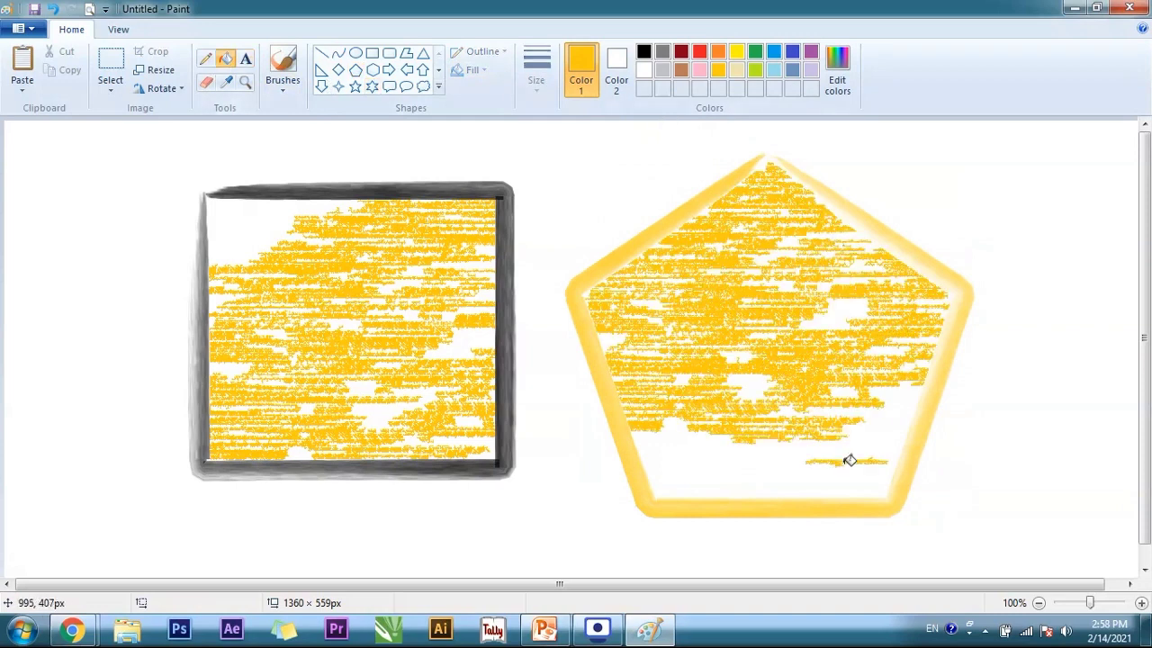
pyautogui.click(702, 448)
pyautogui.click(665, 433)
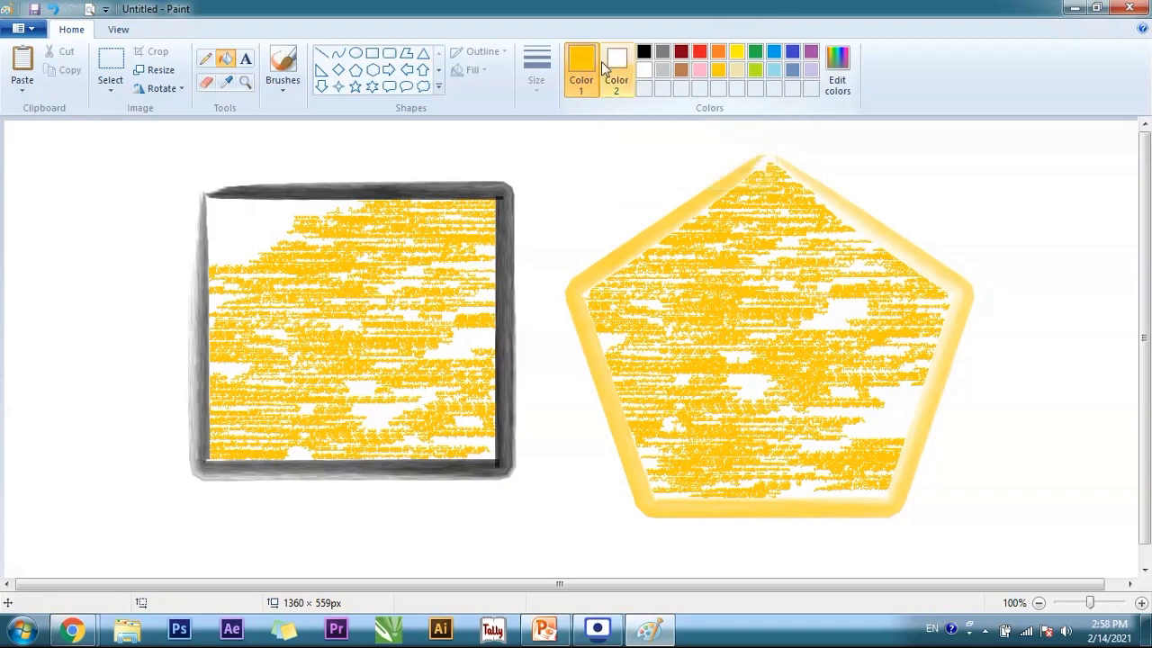
# - Fill the background around both shapes with green and erase a white strip near the canvas's left edge
pyautogui.click(753, 54)
pyautogui.click(615, 157)
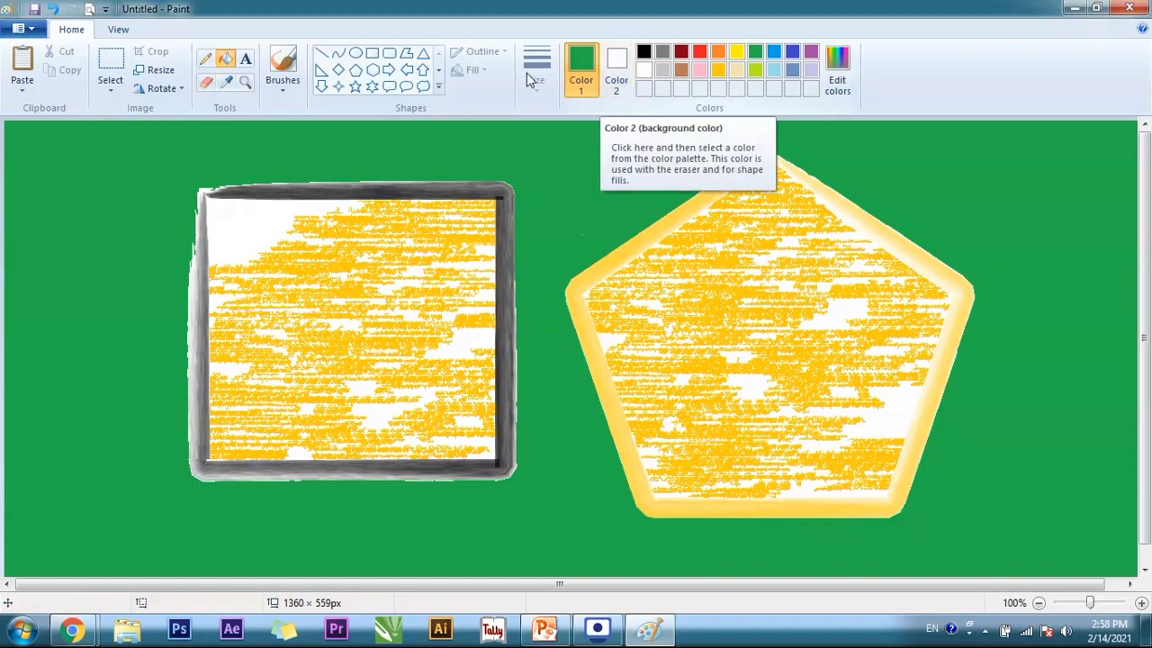
pyautogui.click(204, 85)
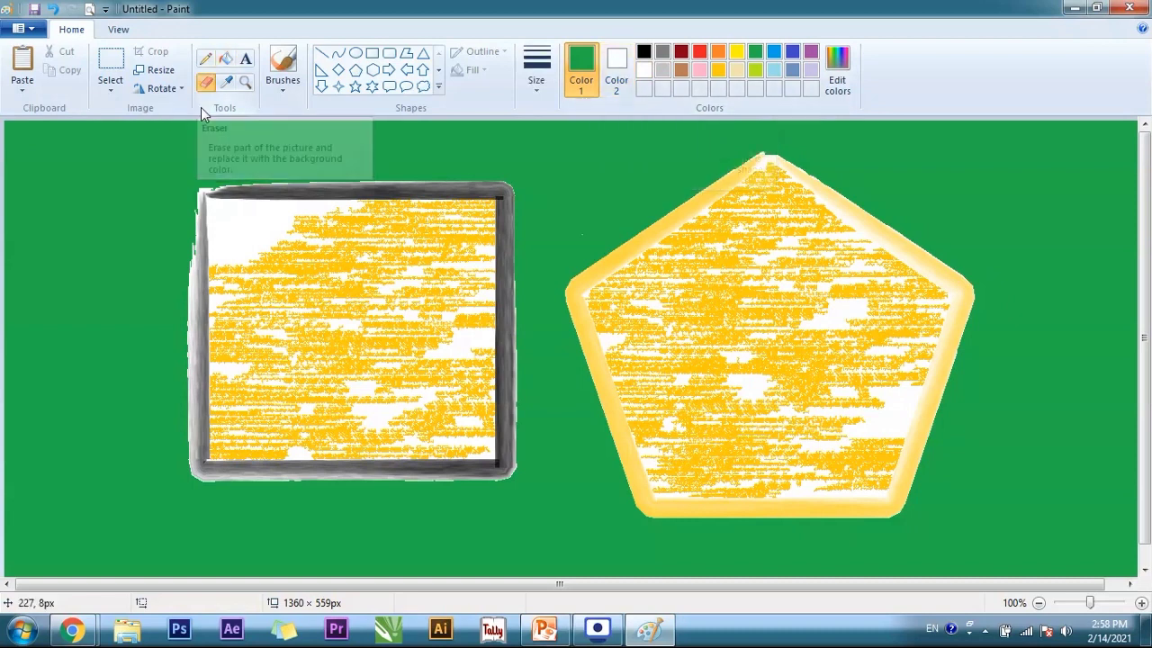
pyautogui.moveTo(36, 143)
pyautogui.mouseDown()
pyautogui.moveTo(40, 192)
pyautogui.moveTo(47, 299)
pyautogui.mouseUp()
# - Erase two long strips beside the rectangle with red as Color 2, reset Color 2 to white and make Color 1 active
pyautogui.click(616, 61)
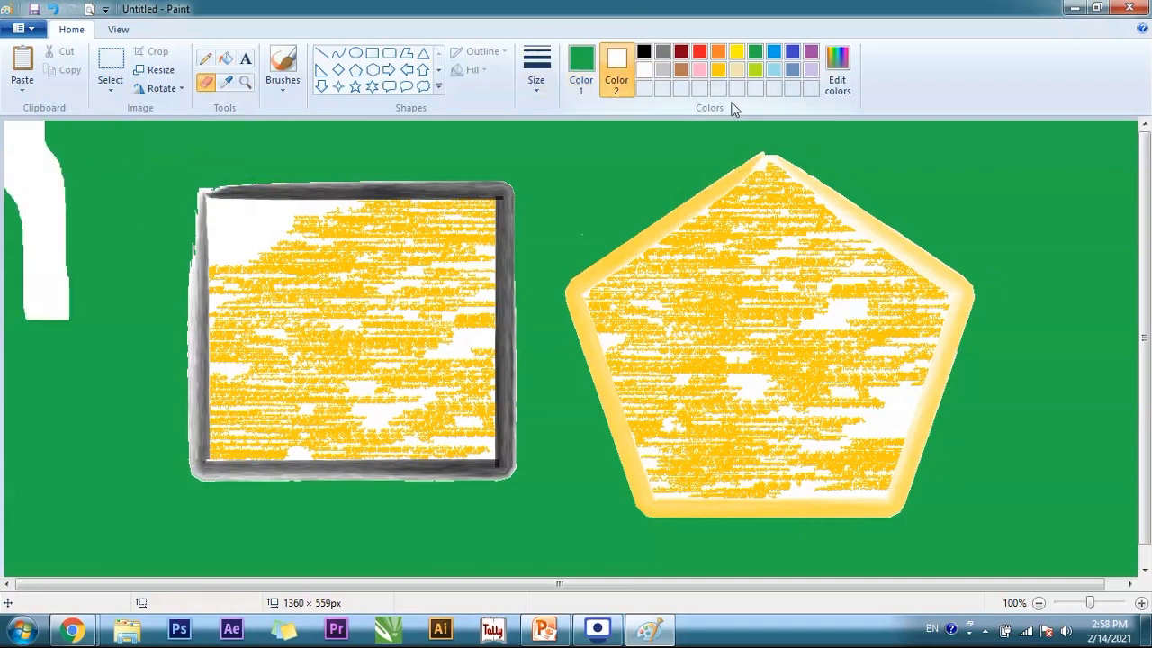
pyautogui.click(701, 56)
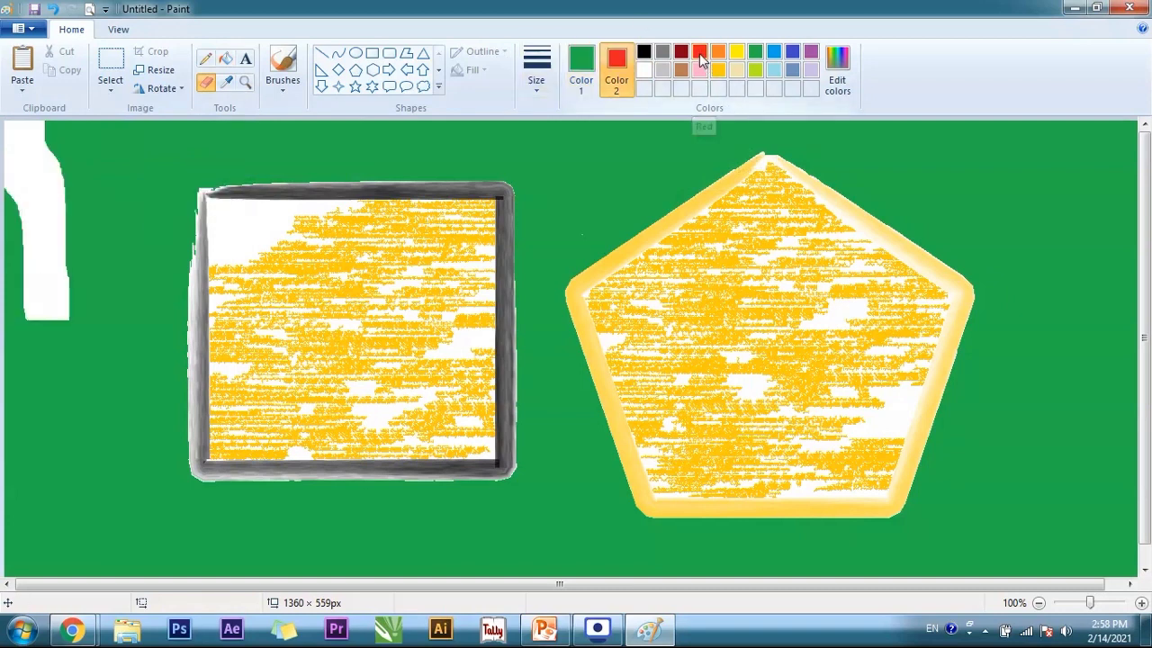
pyautogui.moveTo(96, 142)
pyautogui.mouseDown()
pyautogui.moveTo(123, 260)
pyautogui.moveTo(123, 452)
pyautogui.moveTo(127, 437)
pyautogui.mouseUp()
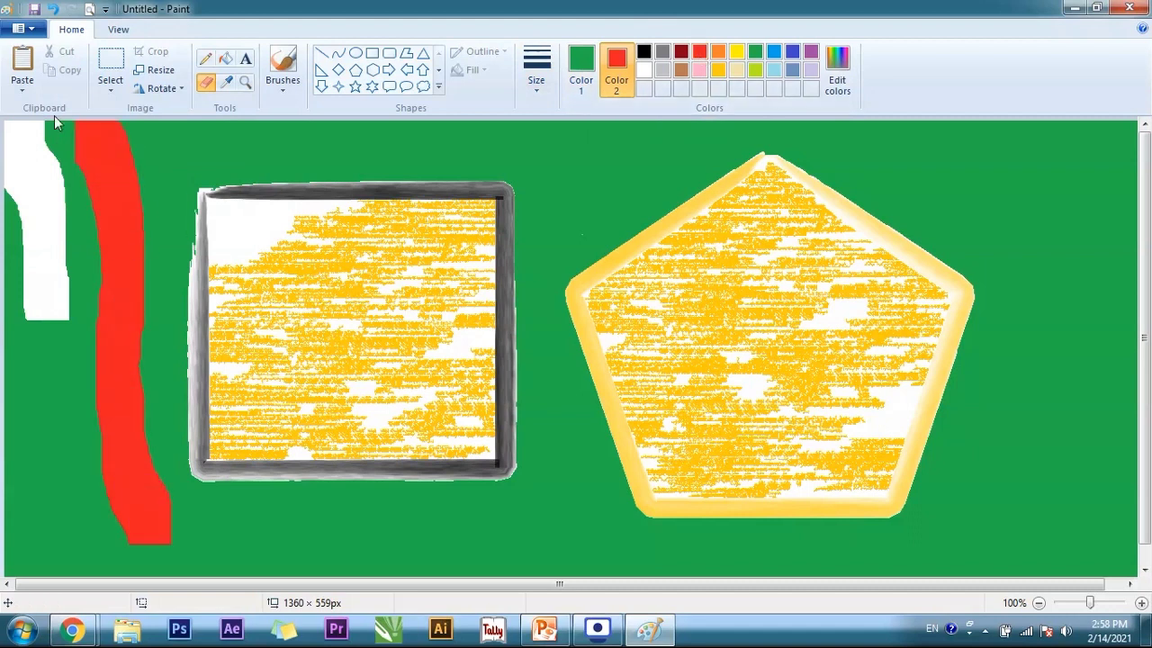
pyautogui.moveTo(27, 135)
pyautogui.mouseDown()
pyautogui.moveTo(91, 339)
pyautogui.moveTo(102, 530)
pyautogui.moveTo(117, 528)
pyautogui.moveTo(100, 450)
pyautogui.mouseUp()
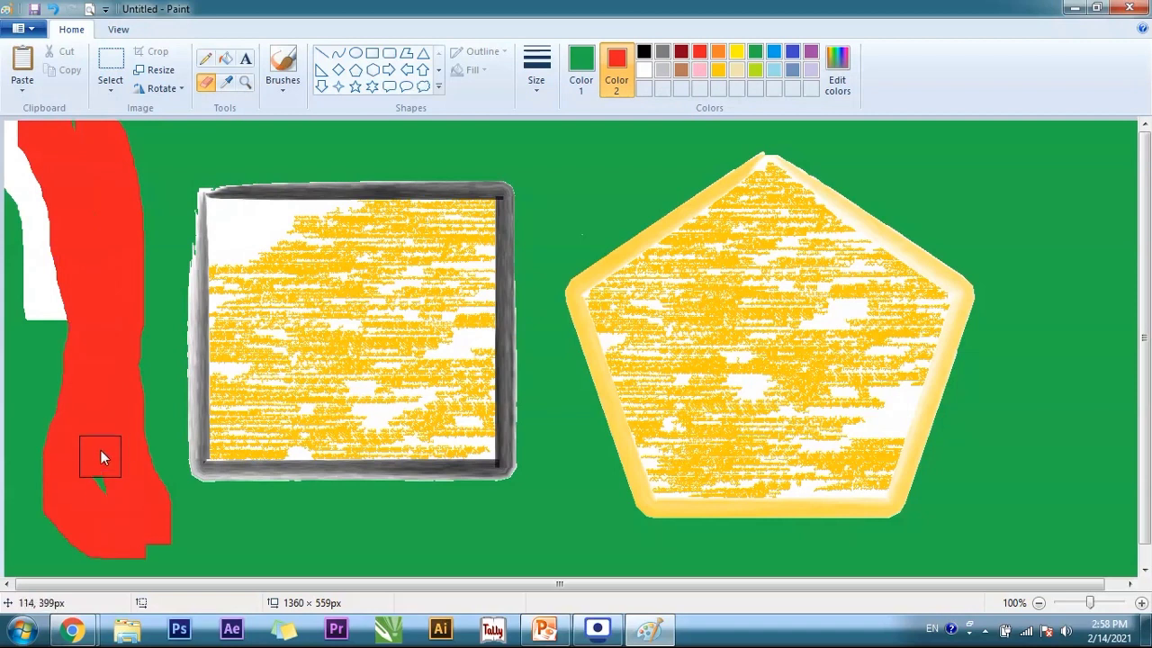
pyautogui.click(644, 72)
pyautogui.click(584, 69)
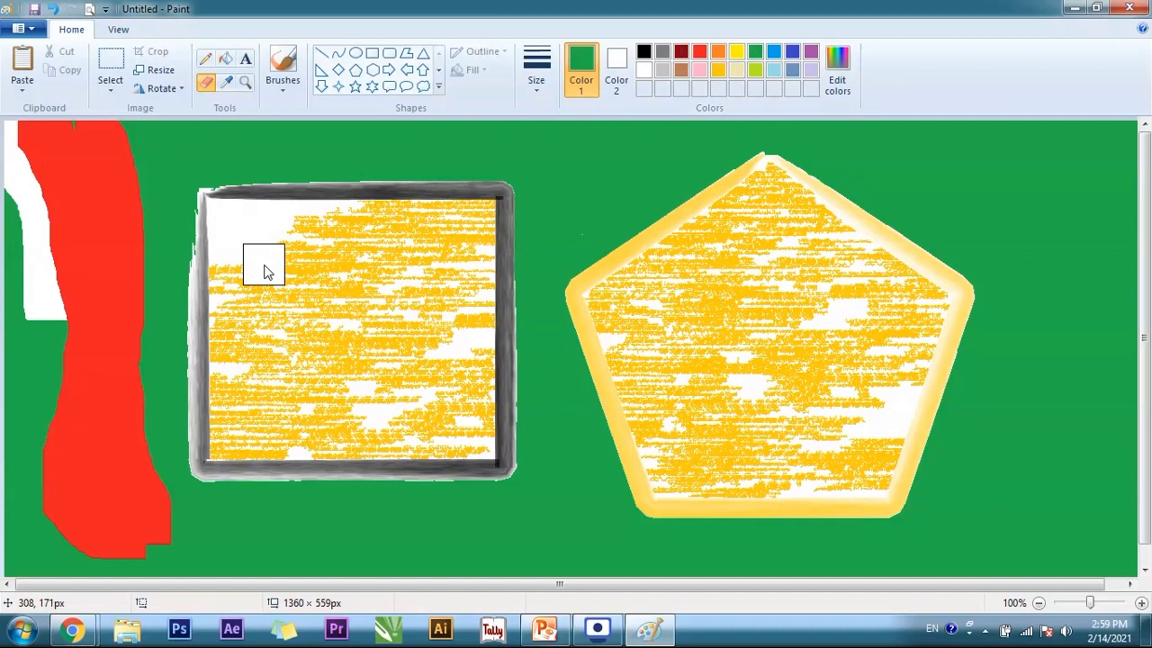
# - Add basic blue (red 0, green 0, blue 255) to the custom colors and apply it as Color 1
pyautogui.click(839, 59)
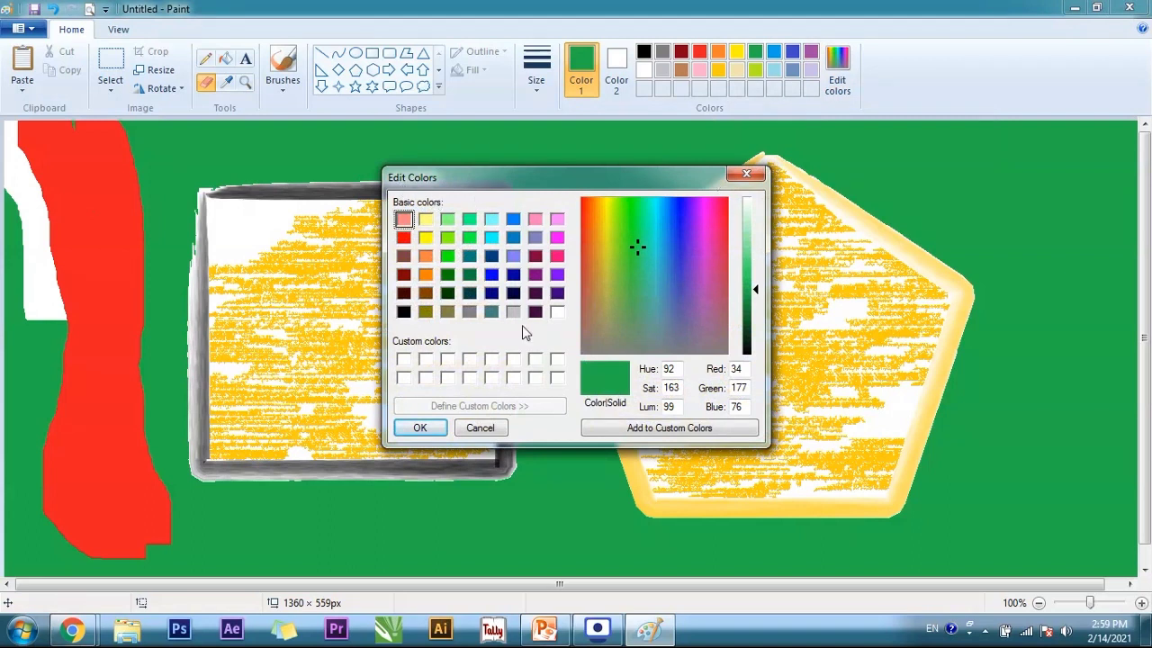
pyautogui.click(492, 278)
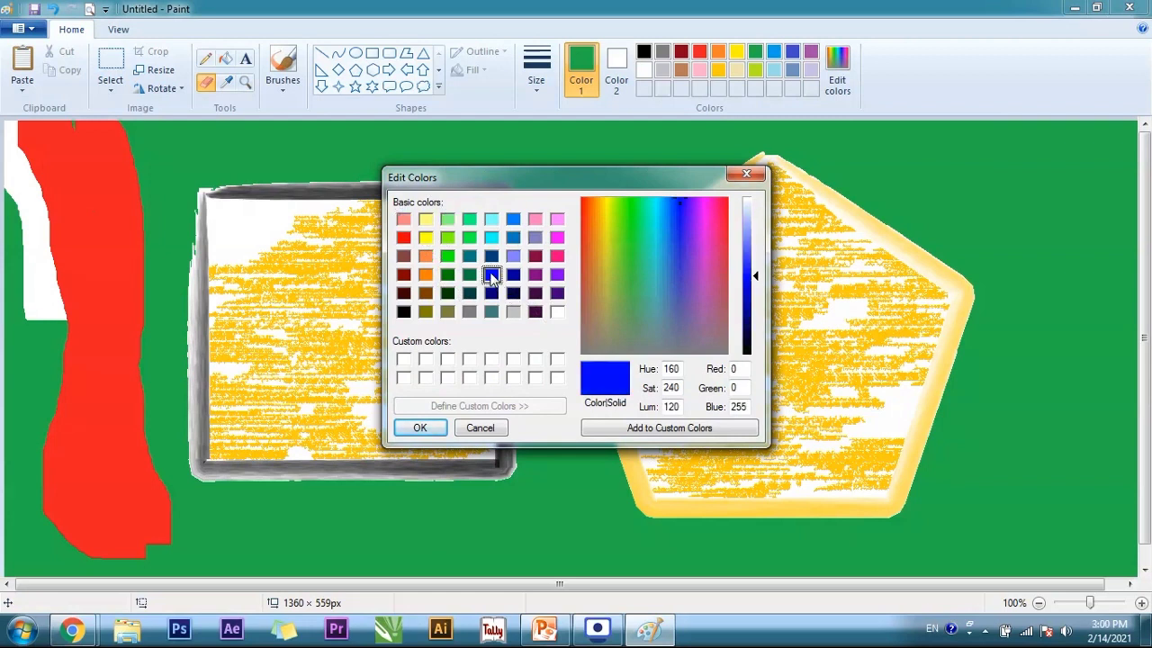
pyautogui.click(641, 429)
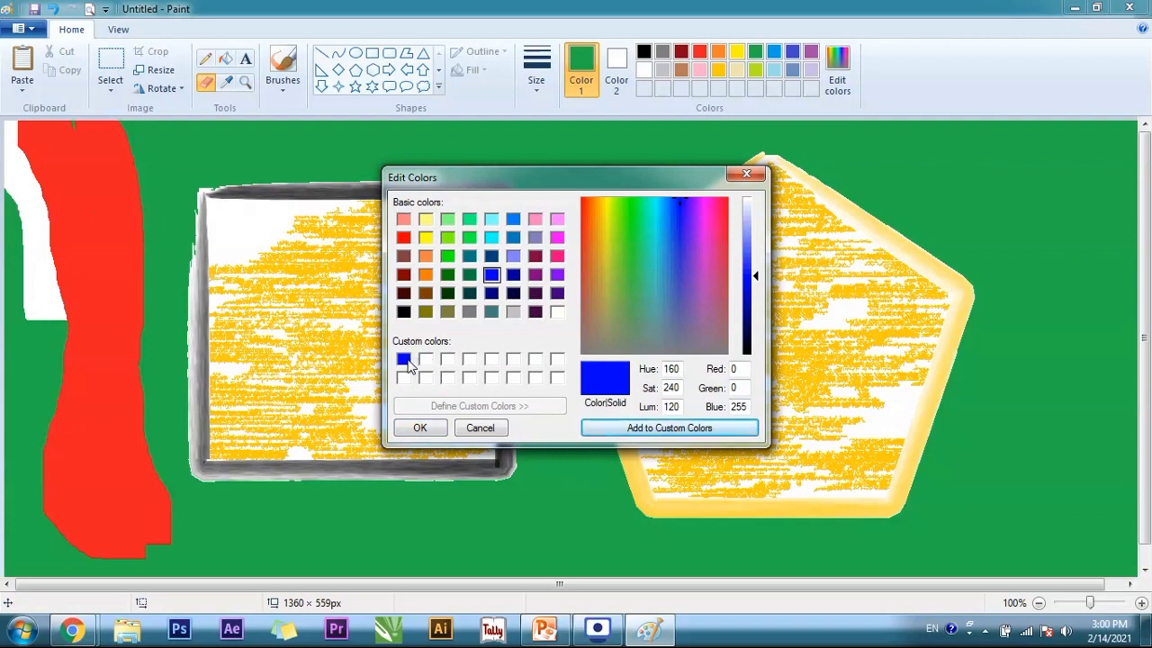
pyautogui.click(420, 429)
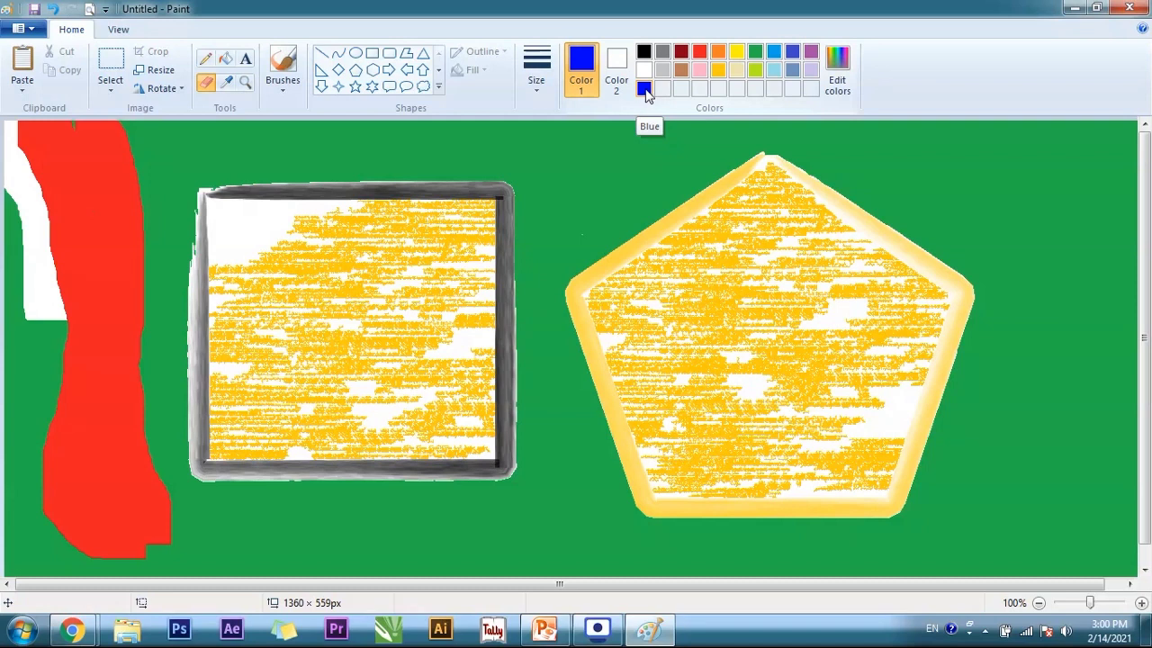
# - Start editing another color, choosing a yellow-green with hue 54 and saturation 175 from the spectrum and darkening it to luminosity 113
pyautogui.click(839, 68)
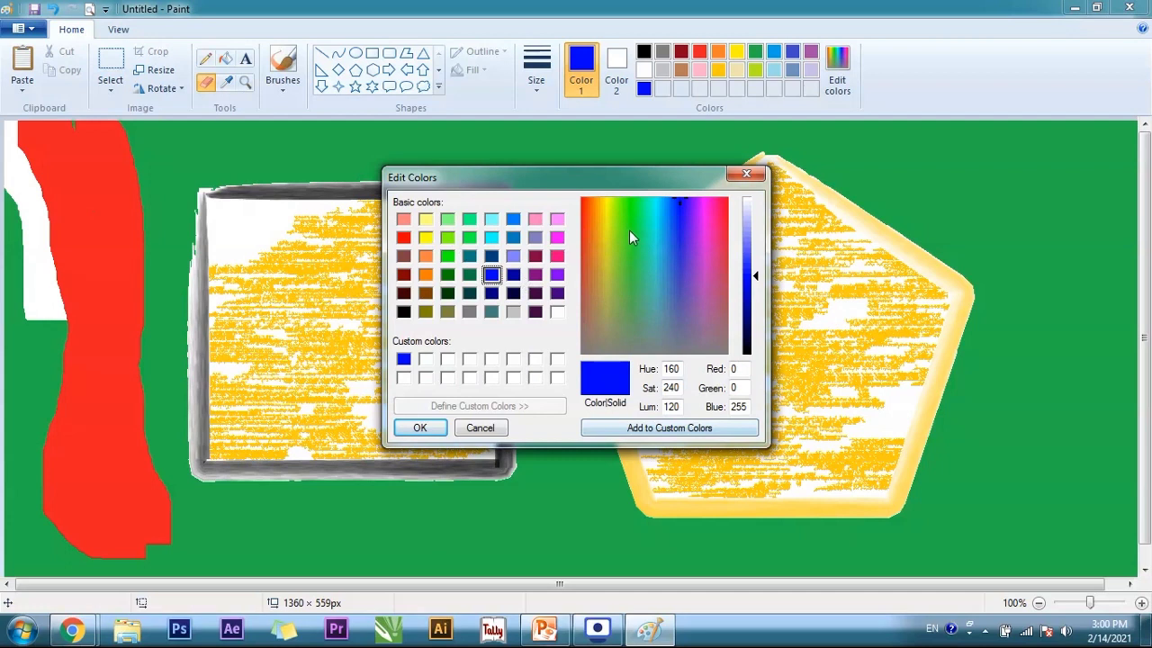
pyautogui.moveTo(634, 218); pyautogui.dragTo(676, 270)
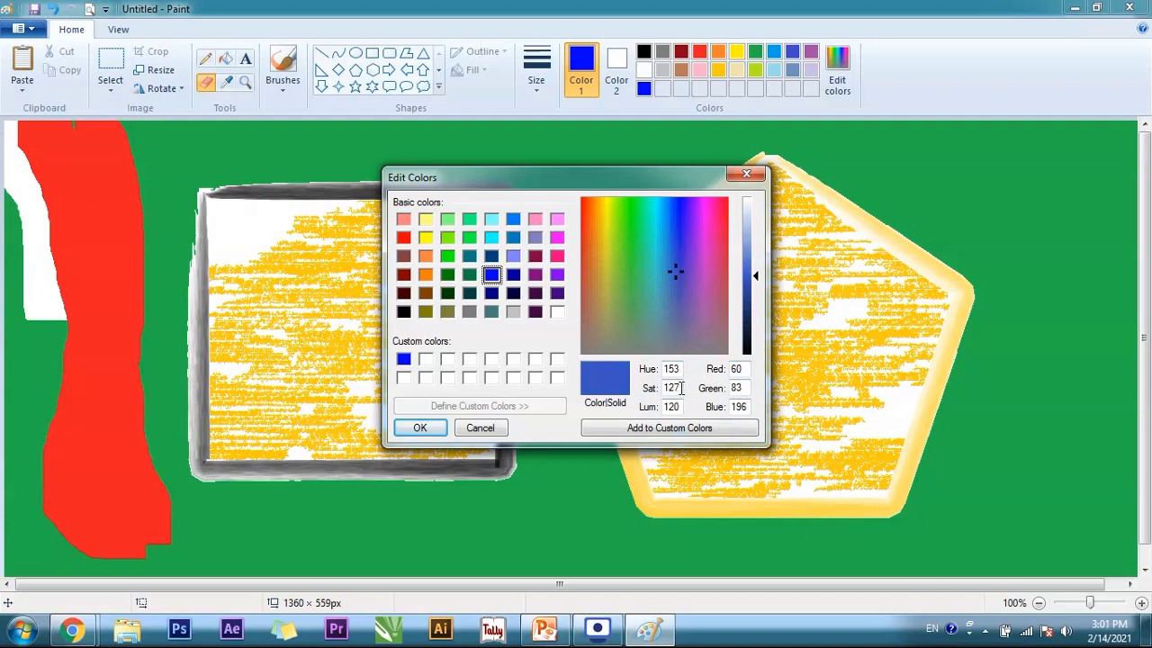
pyautogui.click(677, 247)
pyautogui.moveTo(677, 247); pyautogui.dragTo(614, 240)
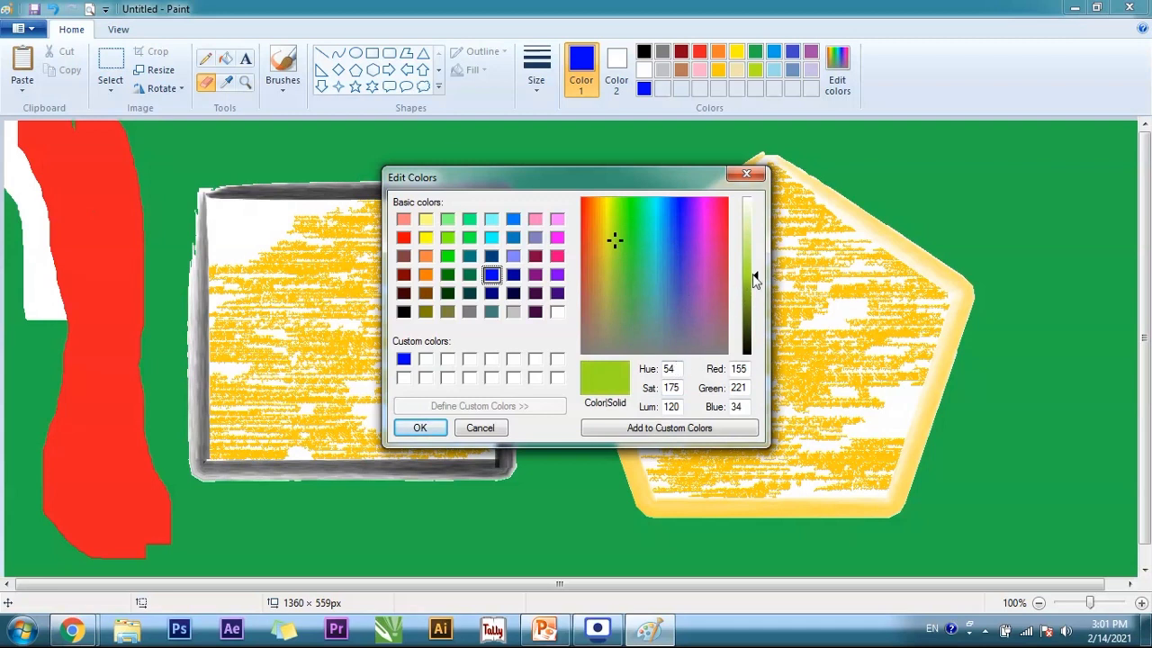
pyautogui.moveTo(755, 280)
pyautogui.mouseDown()
pyautogui.moveTo(754, 222)
pyautogui.moveTo(755, 310)
pyautogui.moveTo(751, 281)
pyautogui.mouseUp()
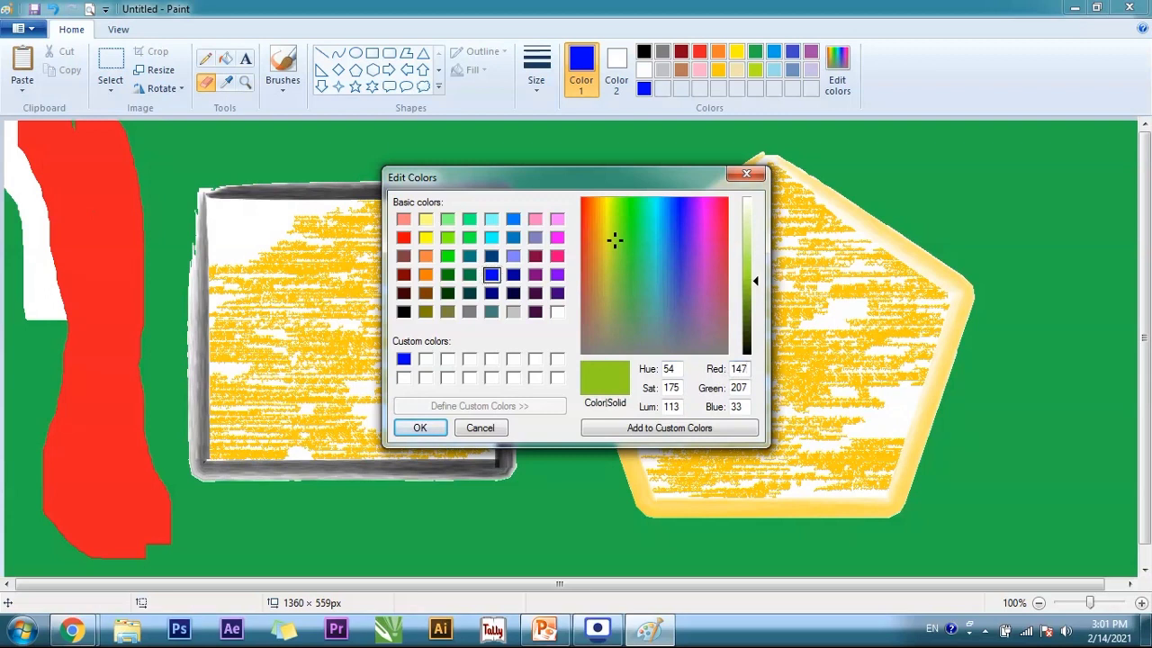
# - Set the edited color's red value to 100, green to 150 and blue to 18
pyautogui.press('BackSpace')
pyautogui.press('BackSpace')
pyautogui.press('BackSpace')
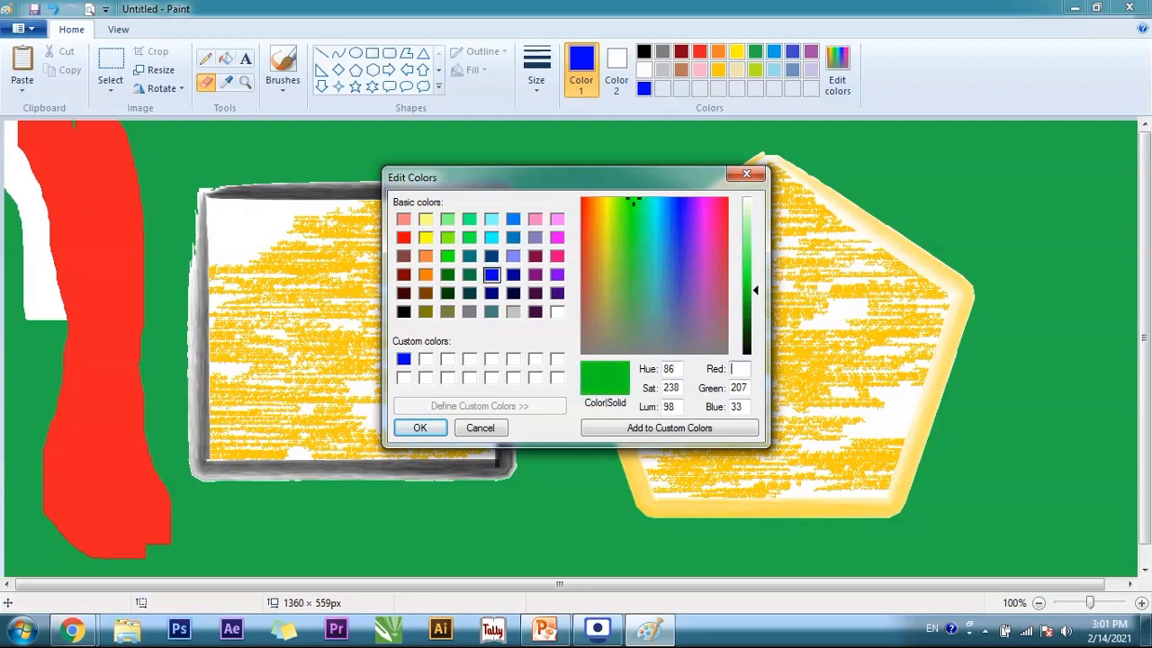
pyautogui.write('100')
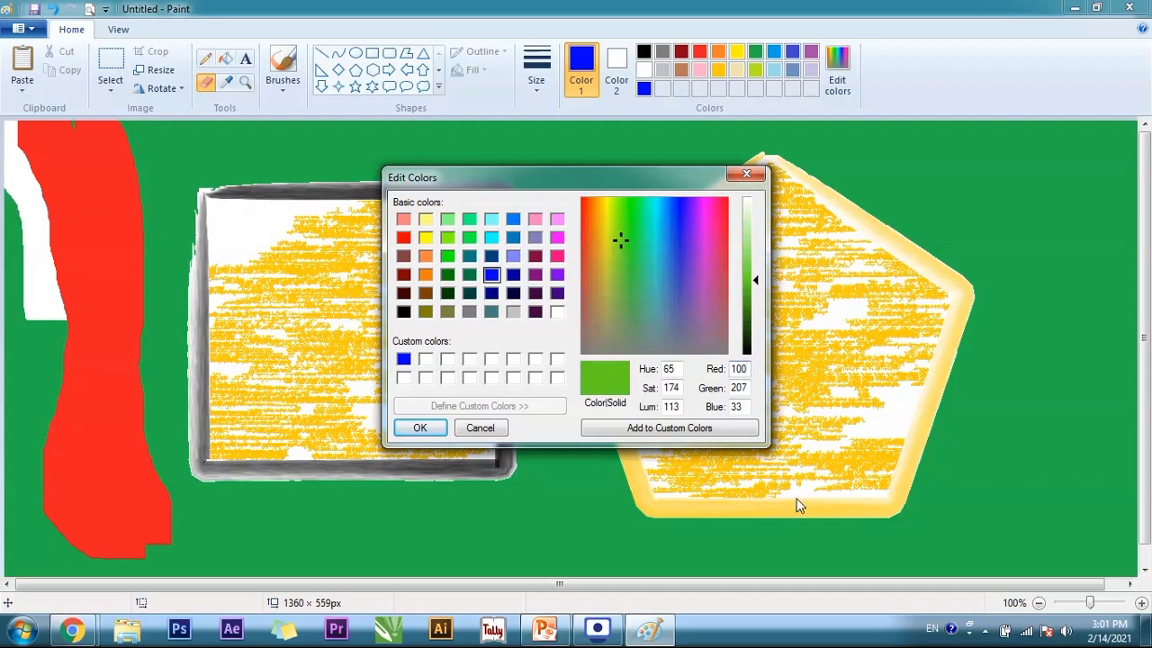
pyautogui.doubleClick(741, 386)
pyautogui.write('150')
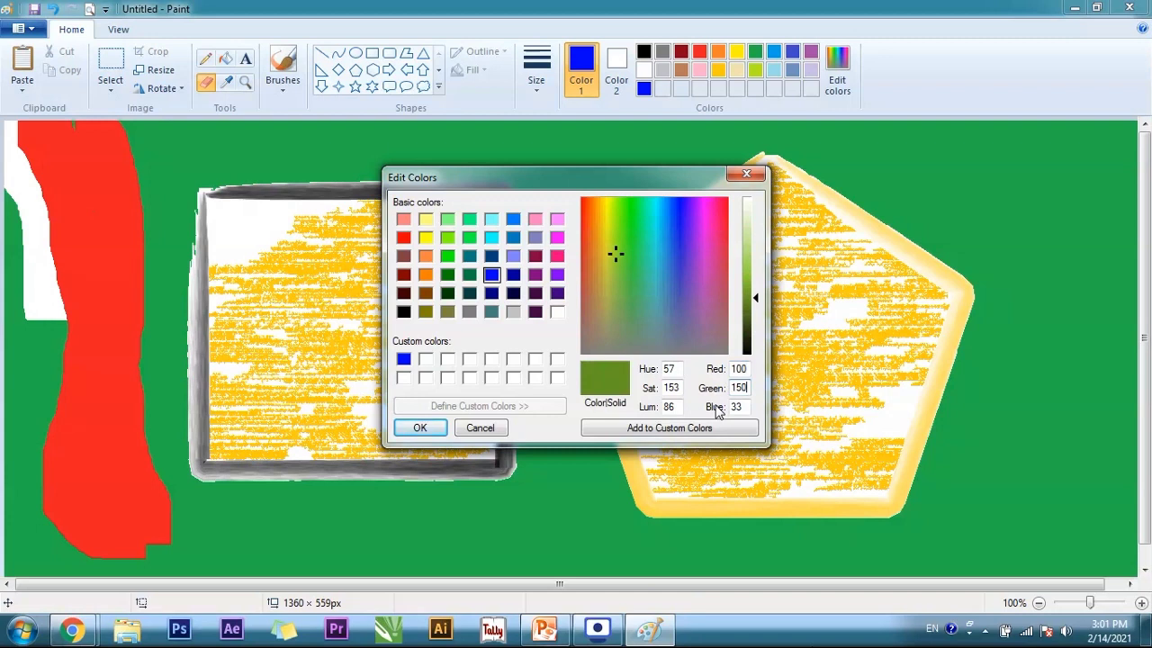
pyautogui.click(743, 406)
pyautogui.press('BackSpace')
pyautogui.press('BackSpace')
pyautogui.write('1')
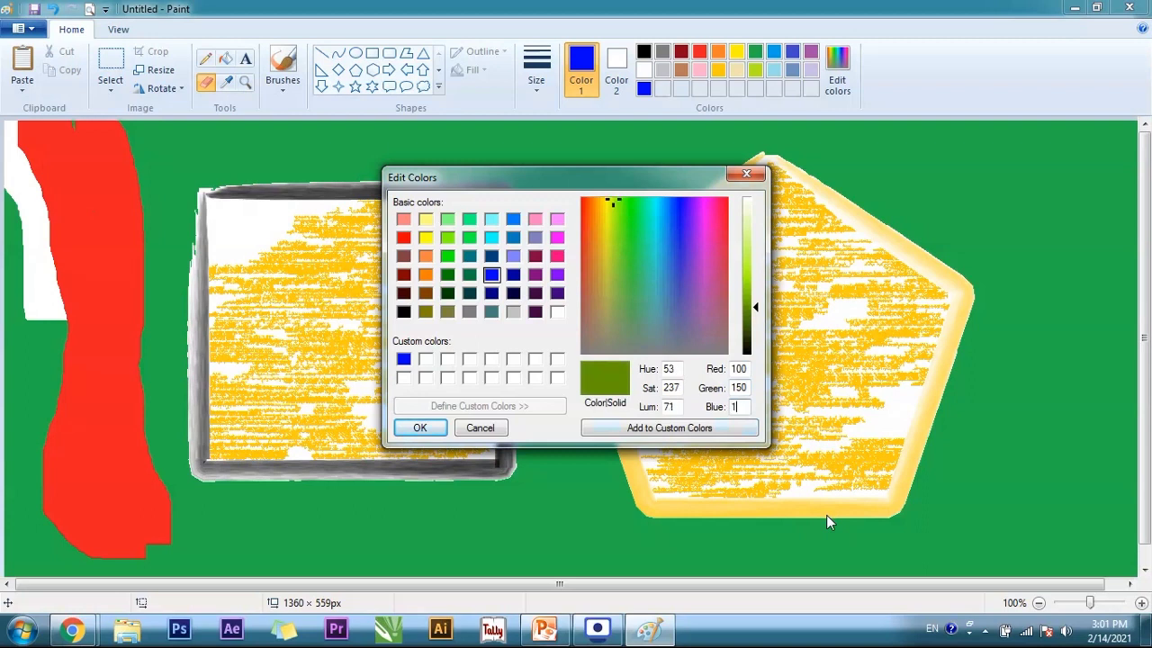
pyautogui.write('80')
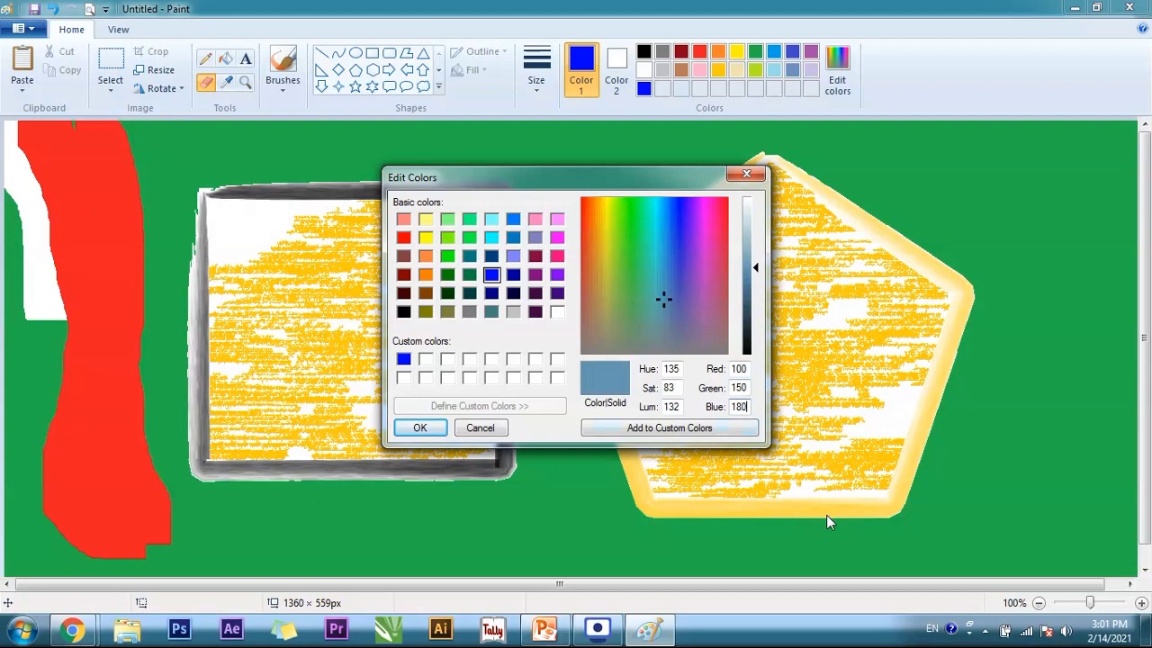
pyautogui.press('BackSpace')
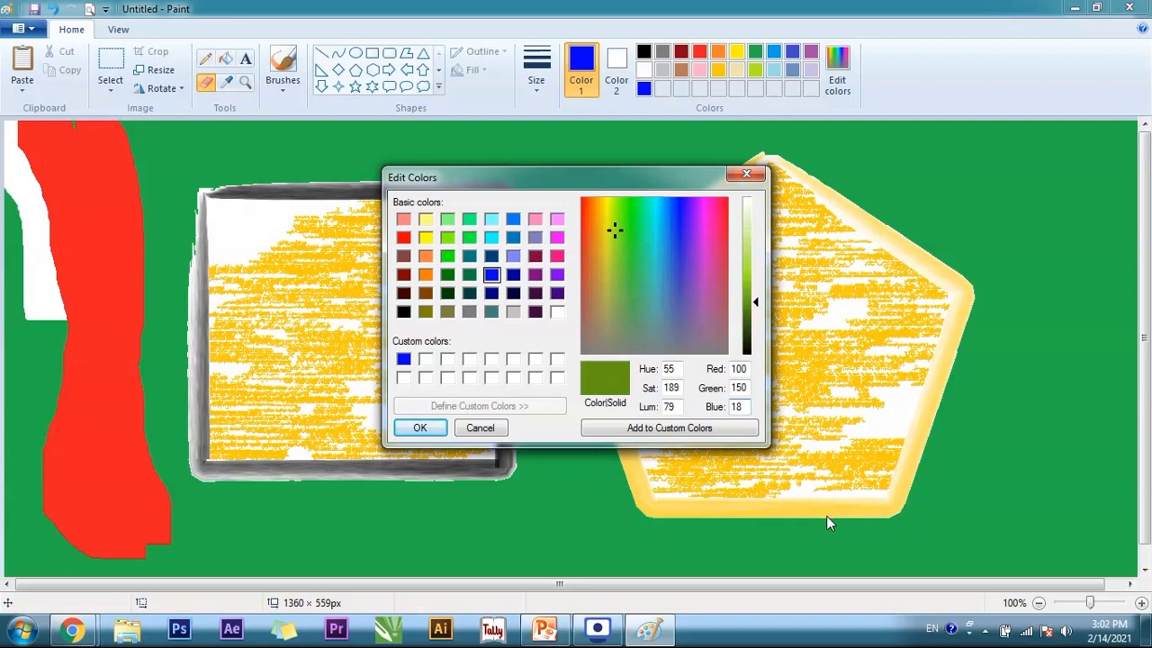
# - Set the edited color's saturation to 200 and apply the olive green as Color 1
pyautogui.moveTo(681, 386); pyautogui.dragTo(650, 388)
pyautogui.write('20')
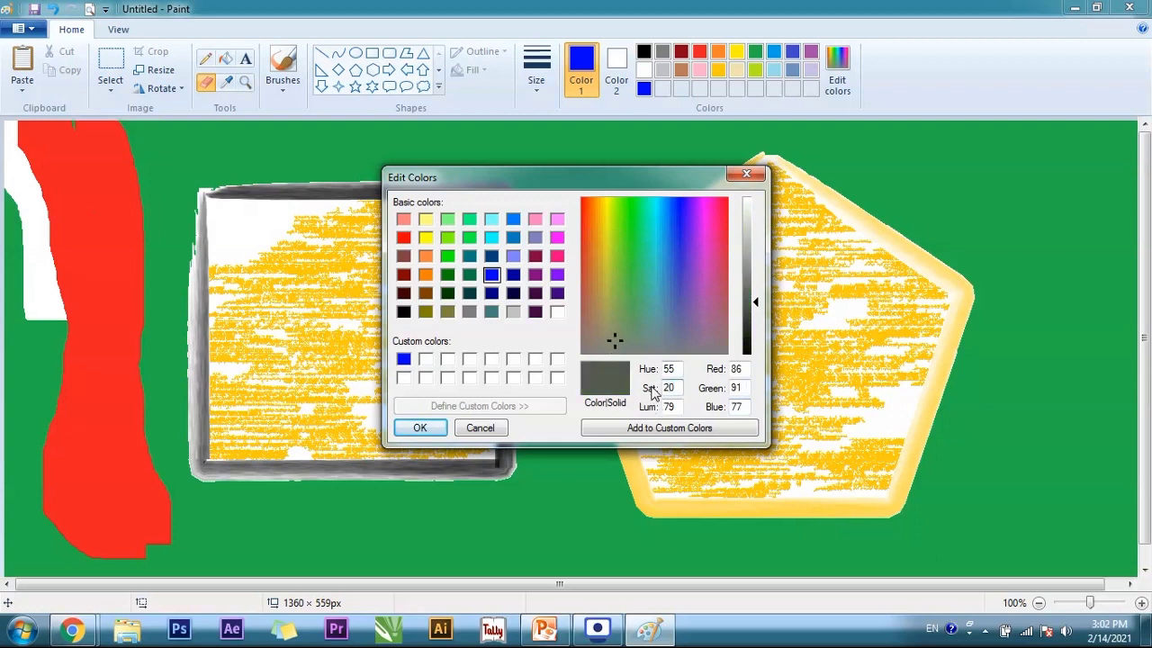
pyautogui.write('0')
pyautogui.press('Return')
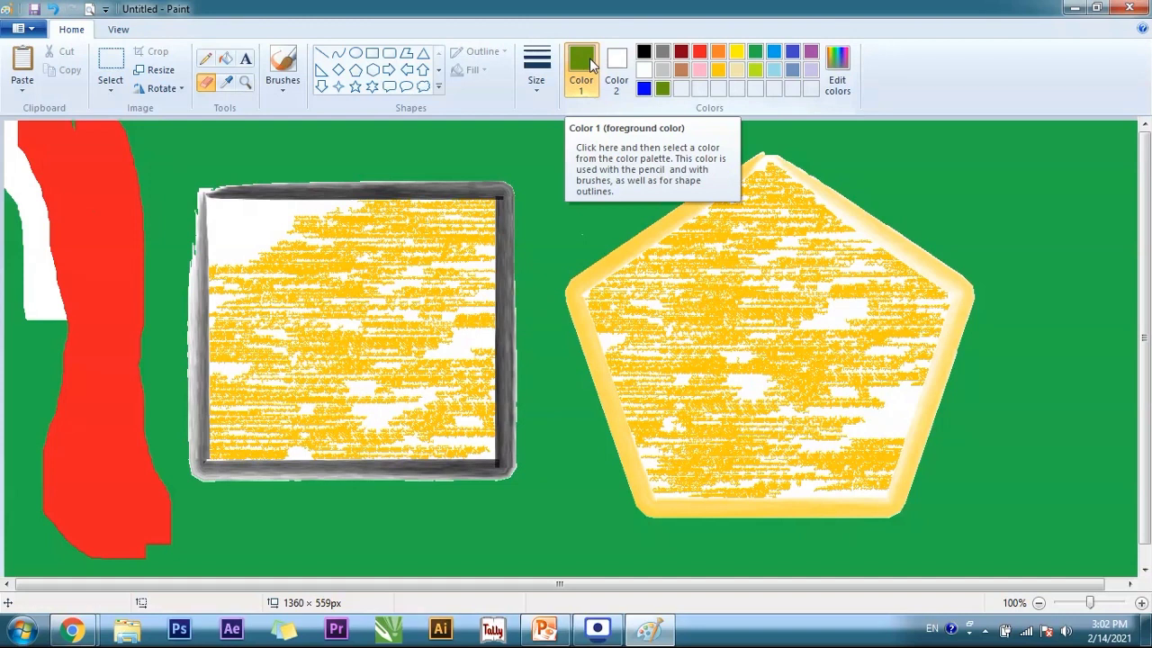
# - Mix a dark green with red 62, green 116 and blue 52, add it to the custom colors and apply it as Color 1
pyautogui.click(837, 77)
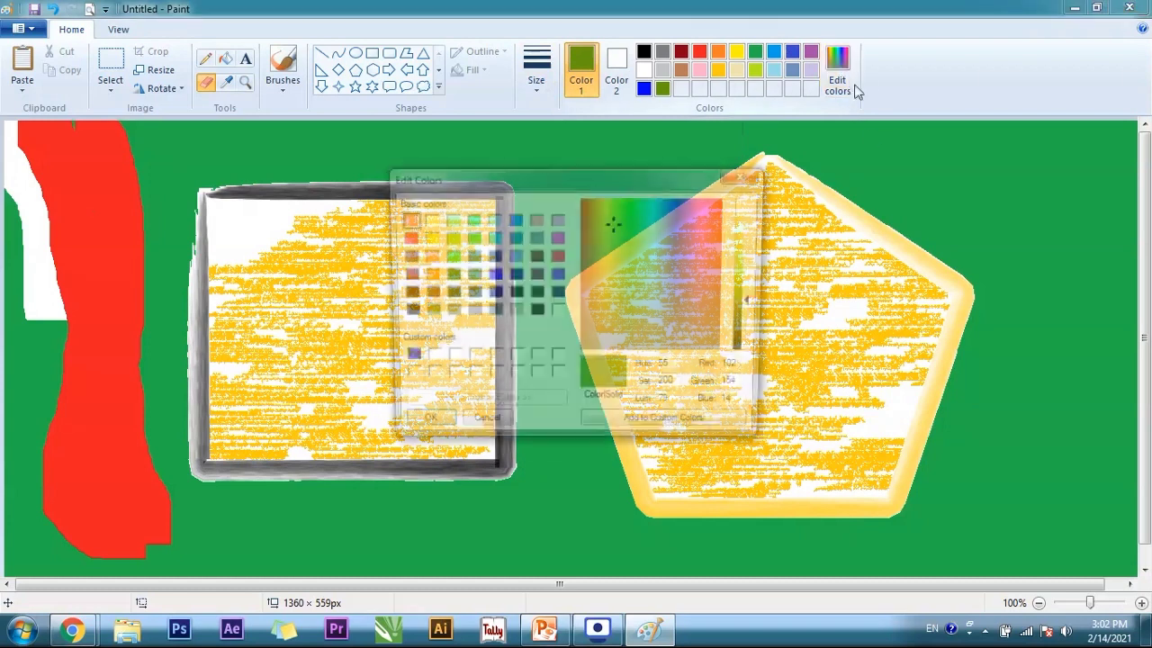
pyautogui.moveTo(618, 217); pyautogui.dragTo(626, 294)
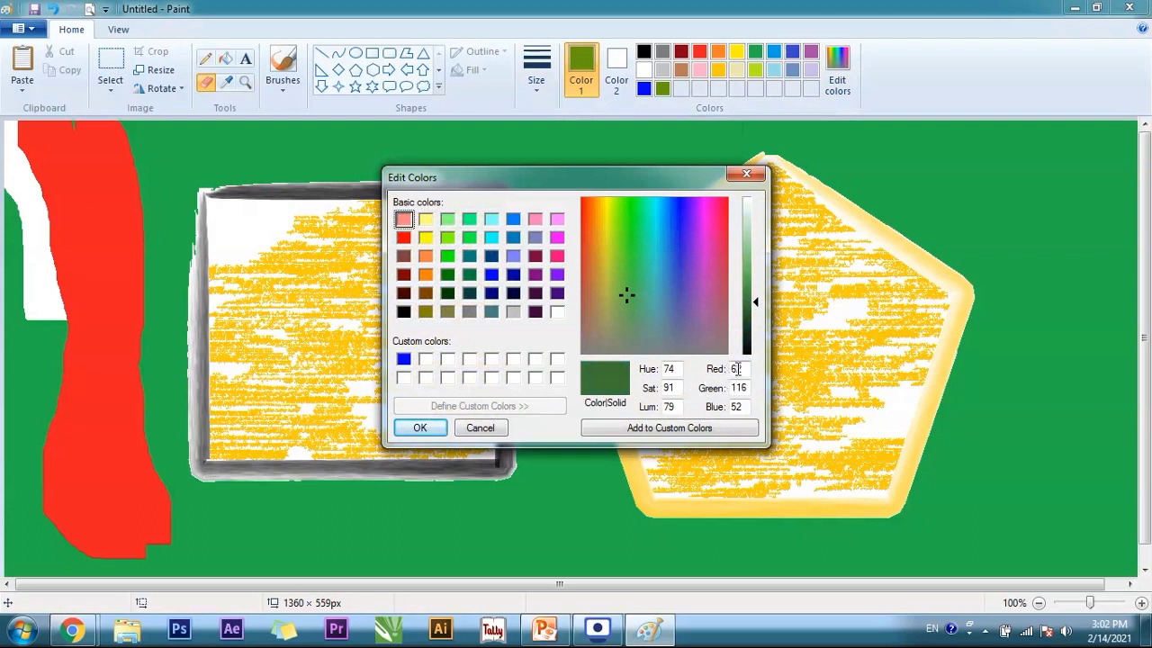
pyautogui.click(666, 428)
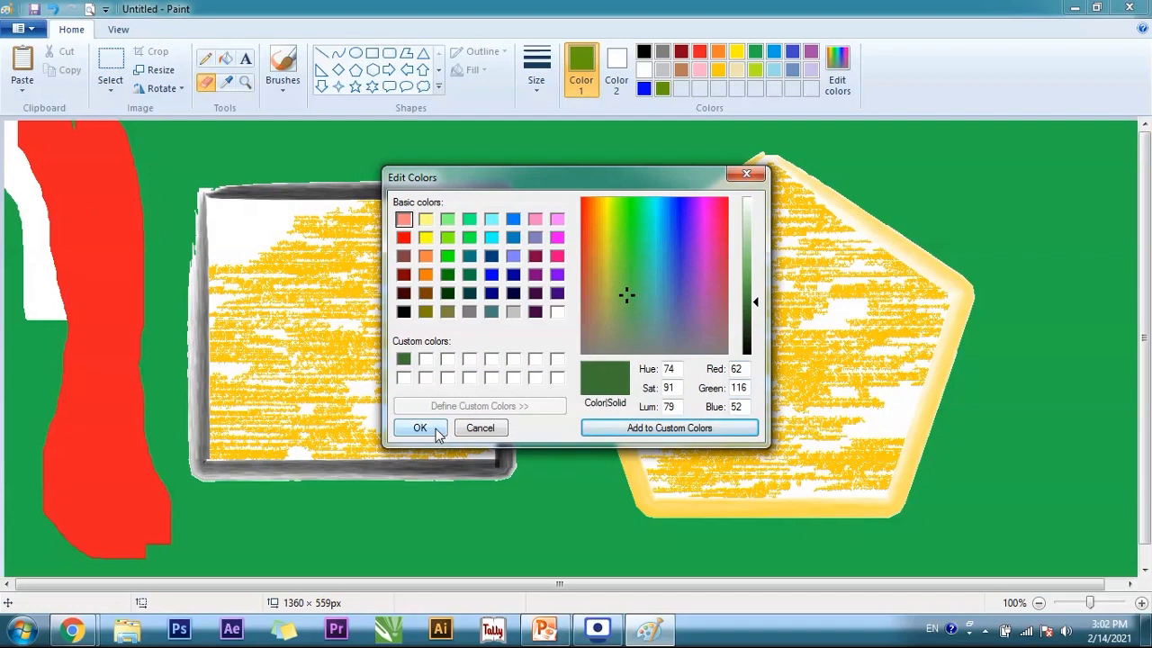
pyautogui.press('Return')
pyautogui.click(437, 430)
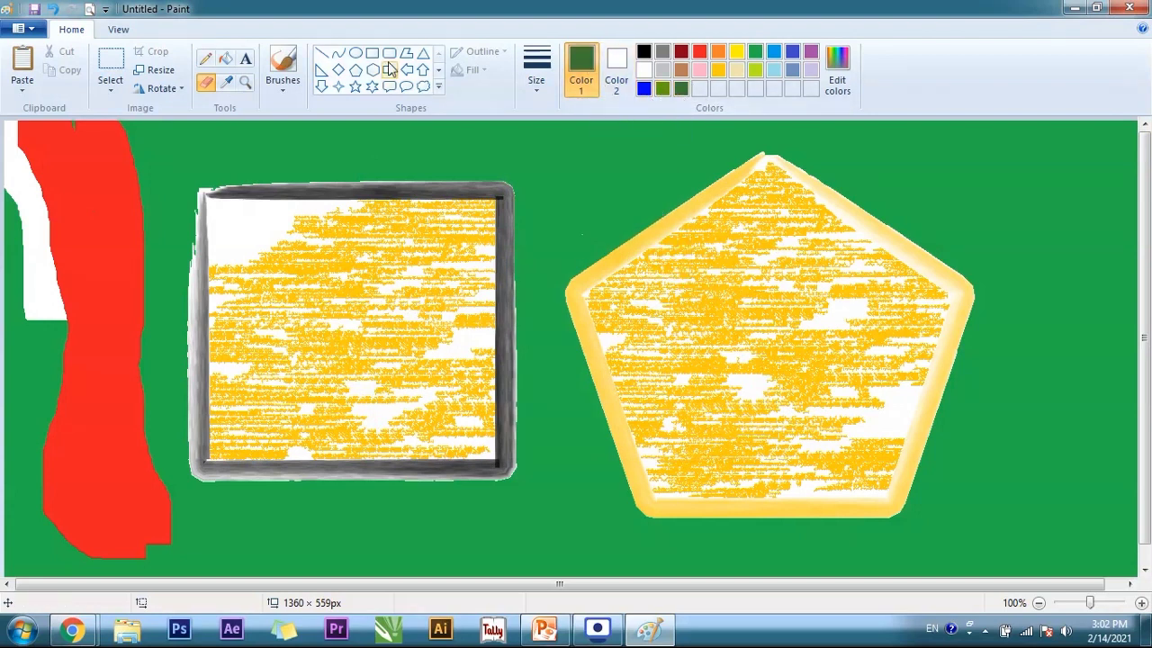
# - Fill the orange crayon texture inside the pentagon with the custom olive green using the color fill tool
pyautogui.click(229, 60)
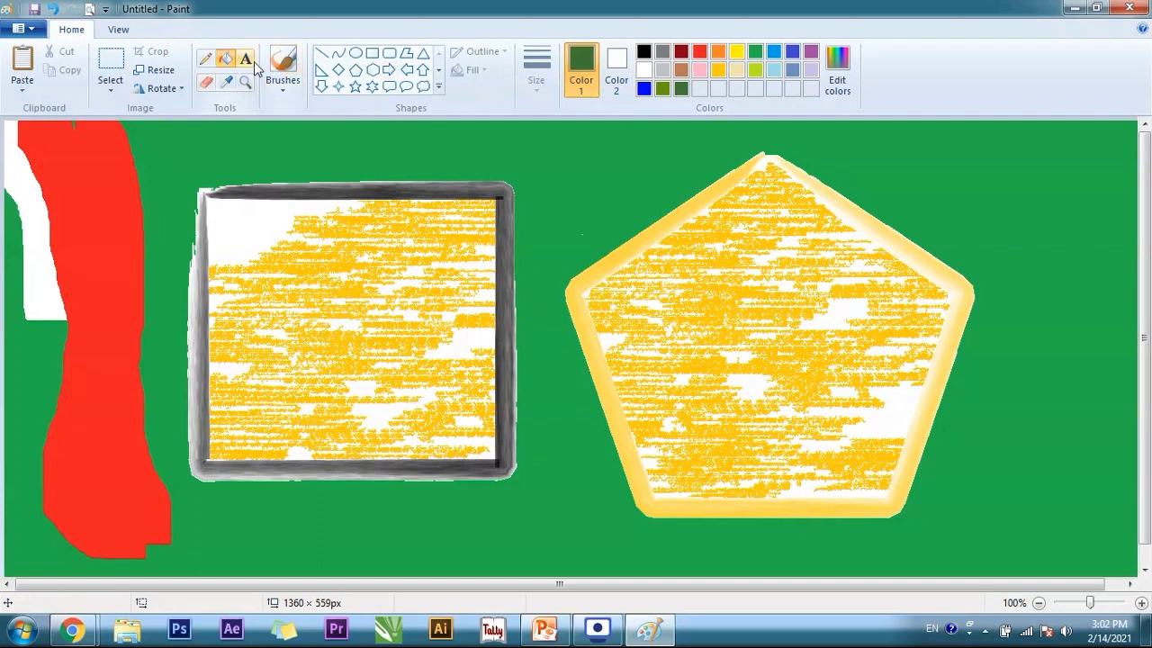
pyautogui.click(664, 90)
pyautogui.click(814, 400)
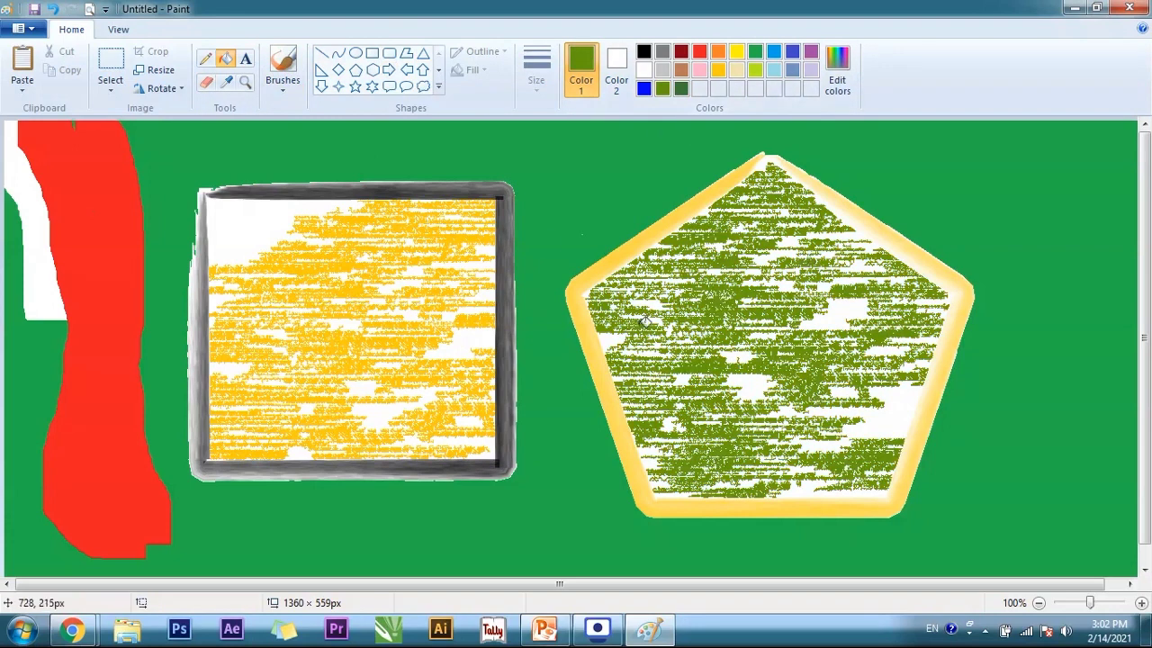
# - Fill the orange crayon texture inside the gray-framed square and the large red shape beside it with the custom dark green
pyautogui.click(681, 88)
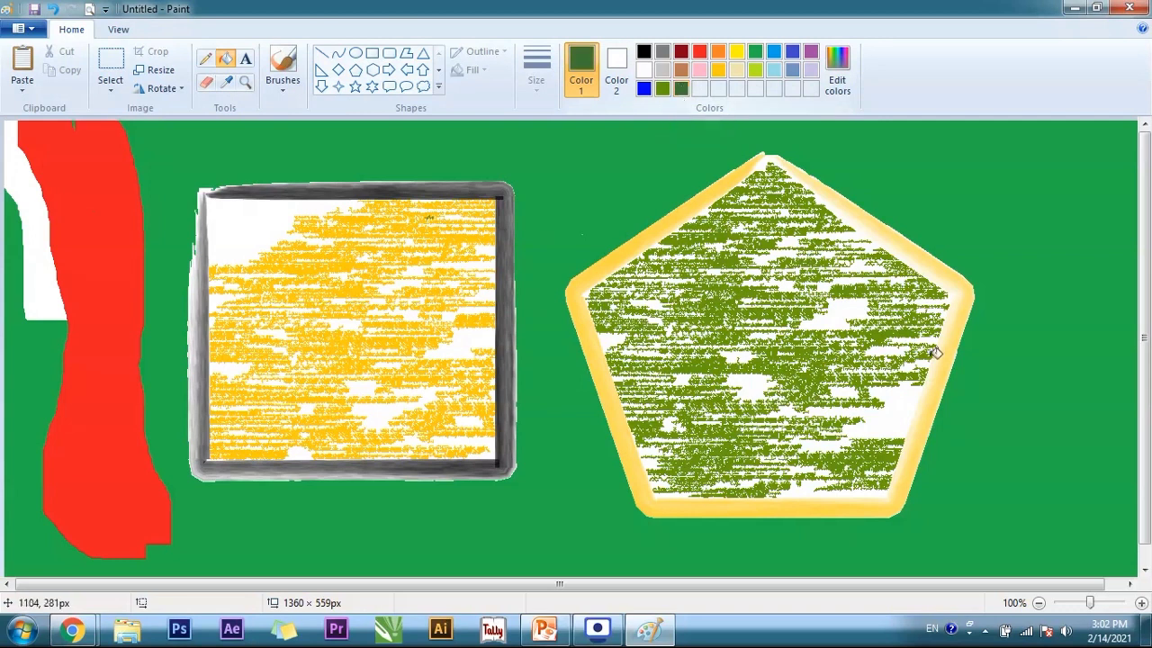
pyautogui.click(326, 310)
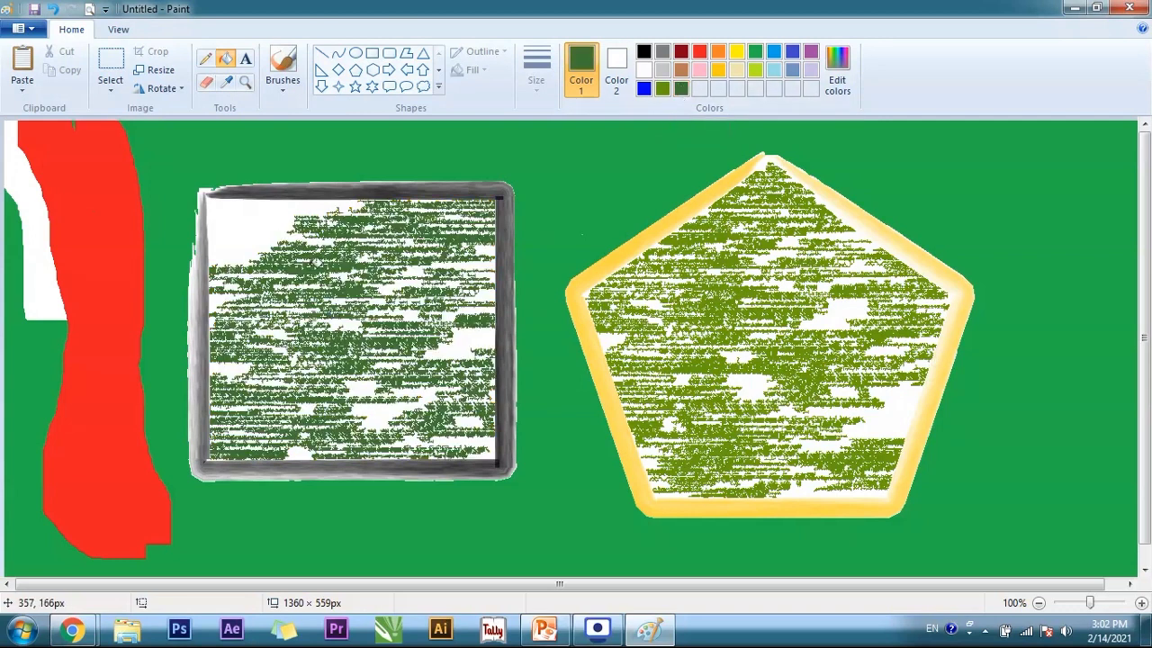
pyautogui.click(225, 230)
pyautogui.click(259, 207)
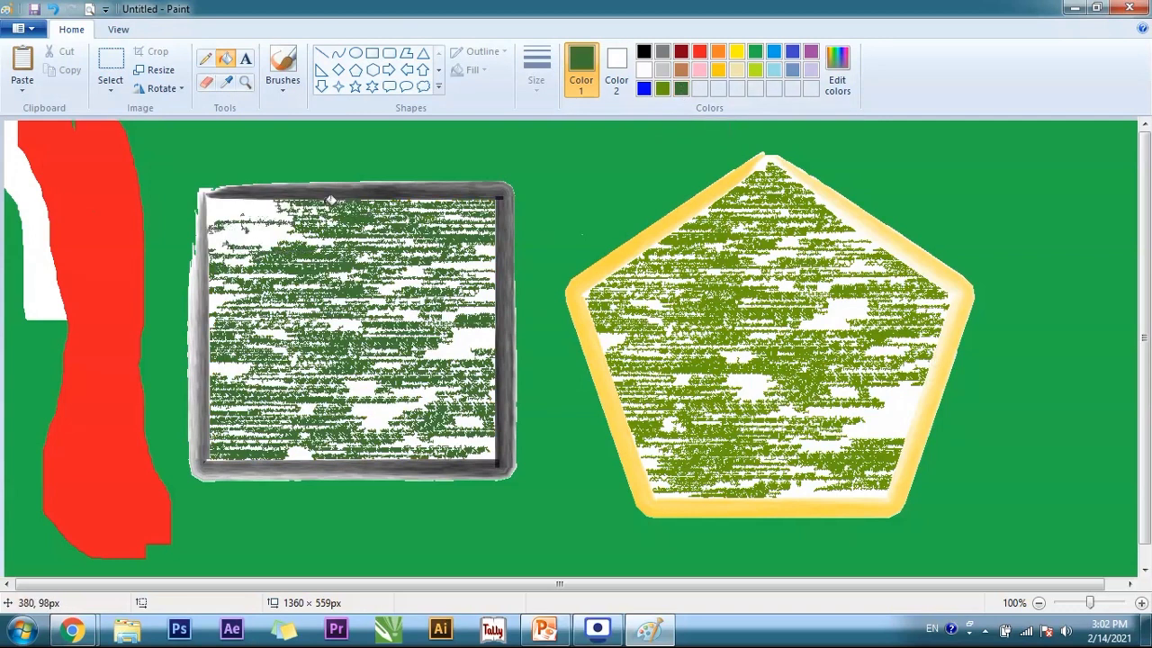
pyautogui.click(135, 236)
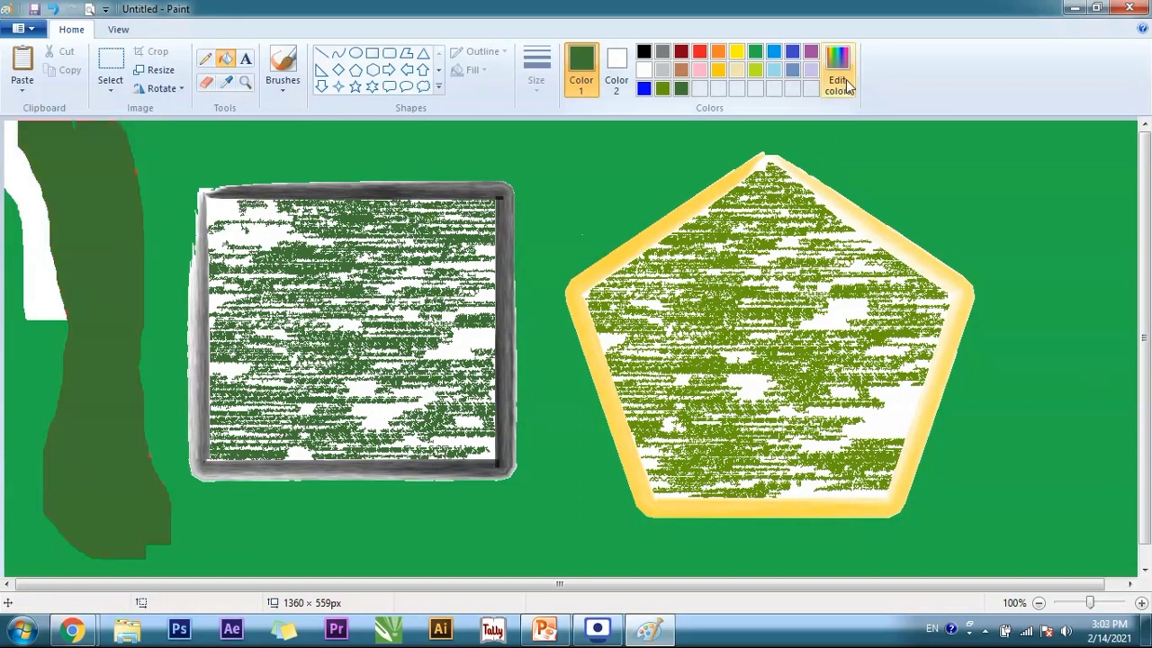